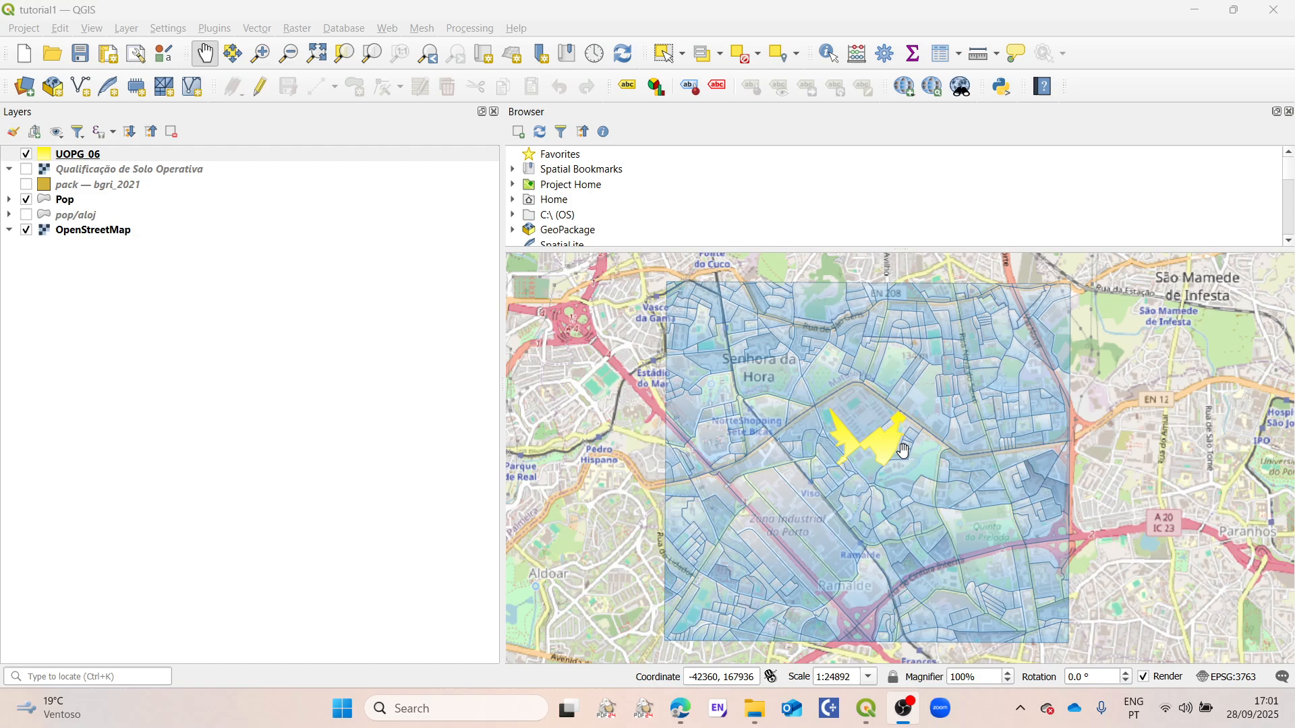
# Step: Inspect the UOPG_06 area over the Pop layer, hiding the OpenStreetMap basemap and showing it again
pyautogui.scroll(1, 902, 451)
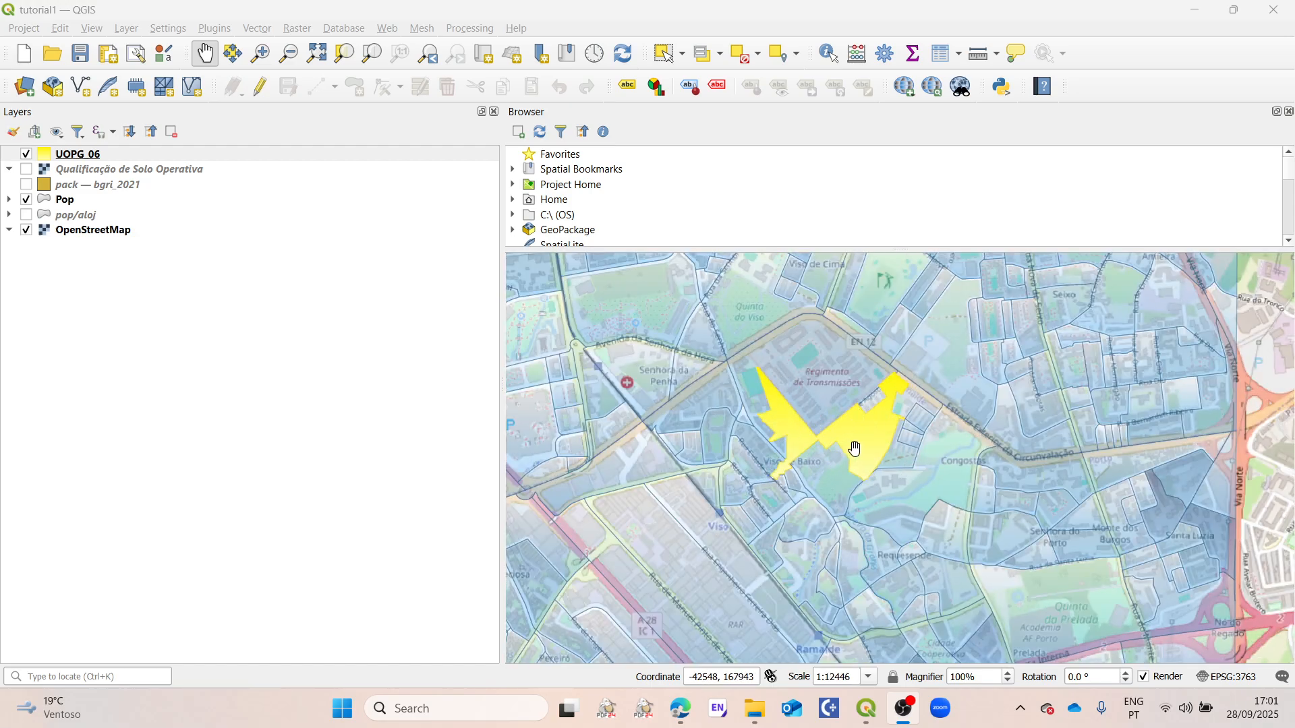
pyautogui.scroll(-1, 855, 448)
pyautogui.scroll(-1, 882, 451)
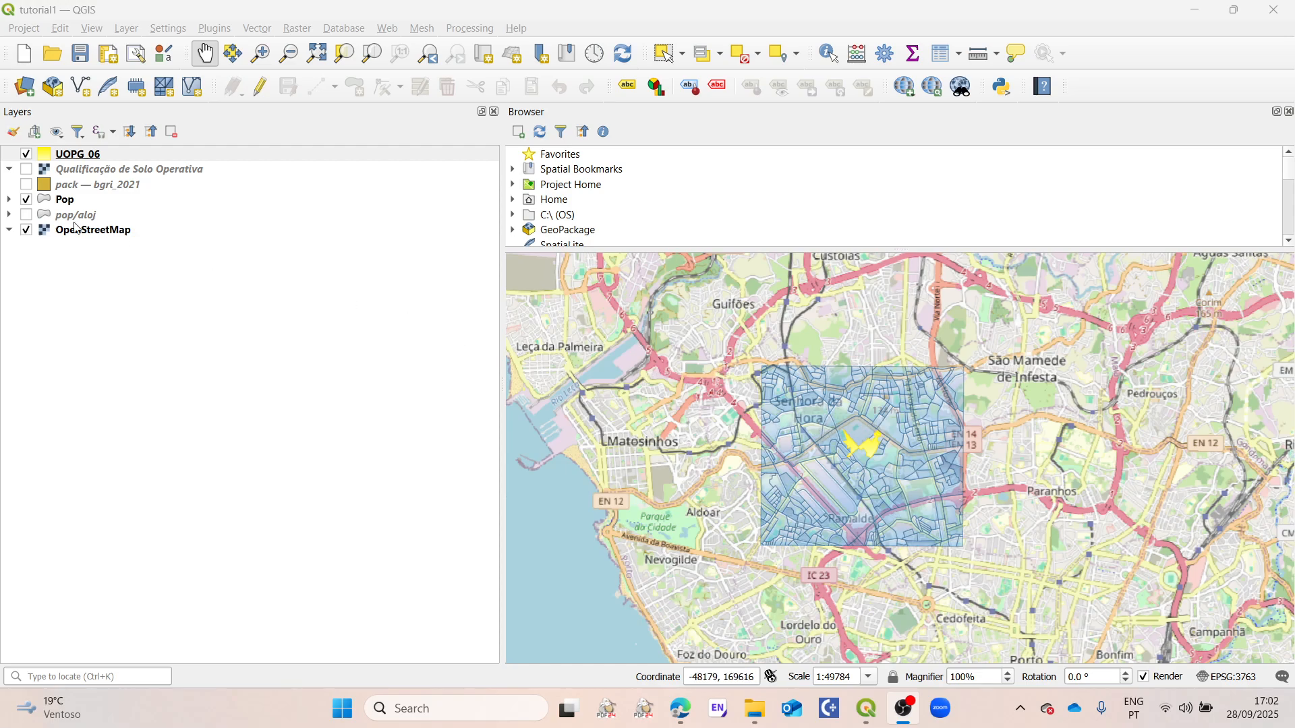
pyautogui.click(26, 232)
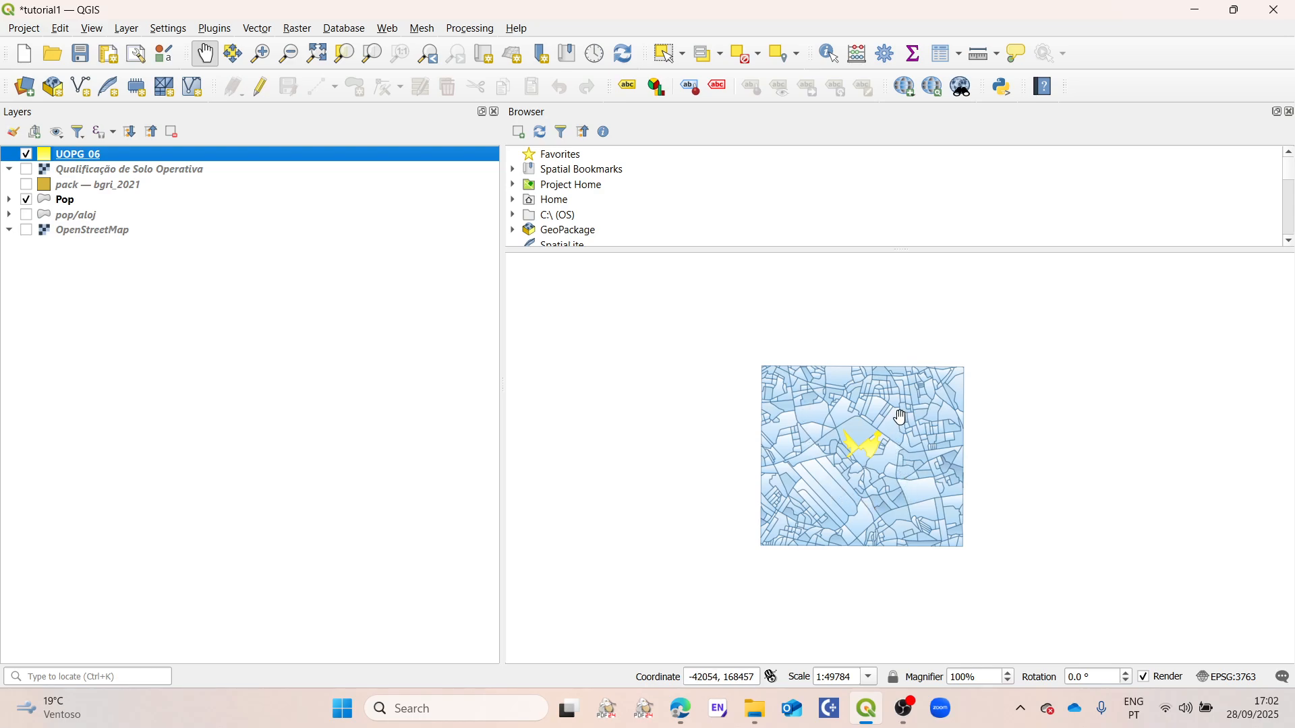
pyautogui.scroll(1, 899, 420)
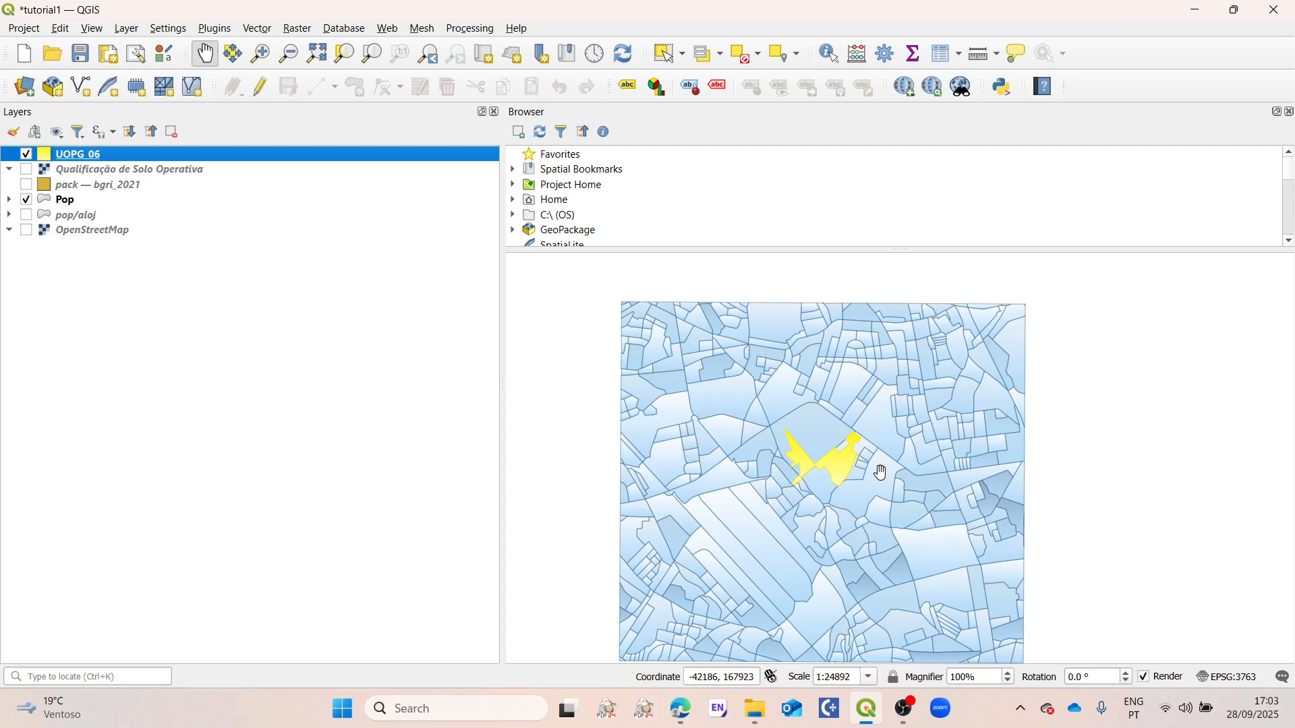
pyautogui.click(26, 230)
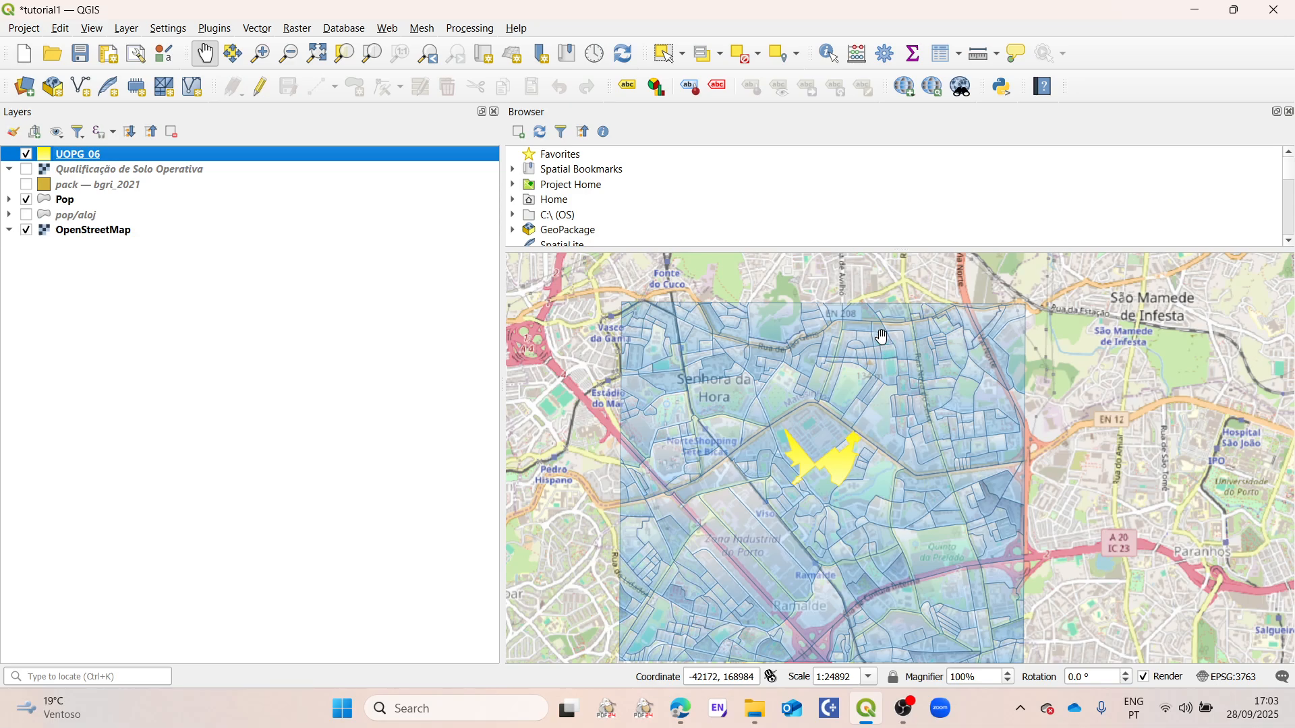
# Step: Check the project's coordinate reference system and the one listed in the UOPG_06 layer's information
pyautogui.click(1232, 680)
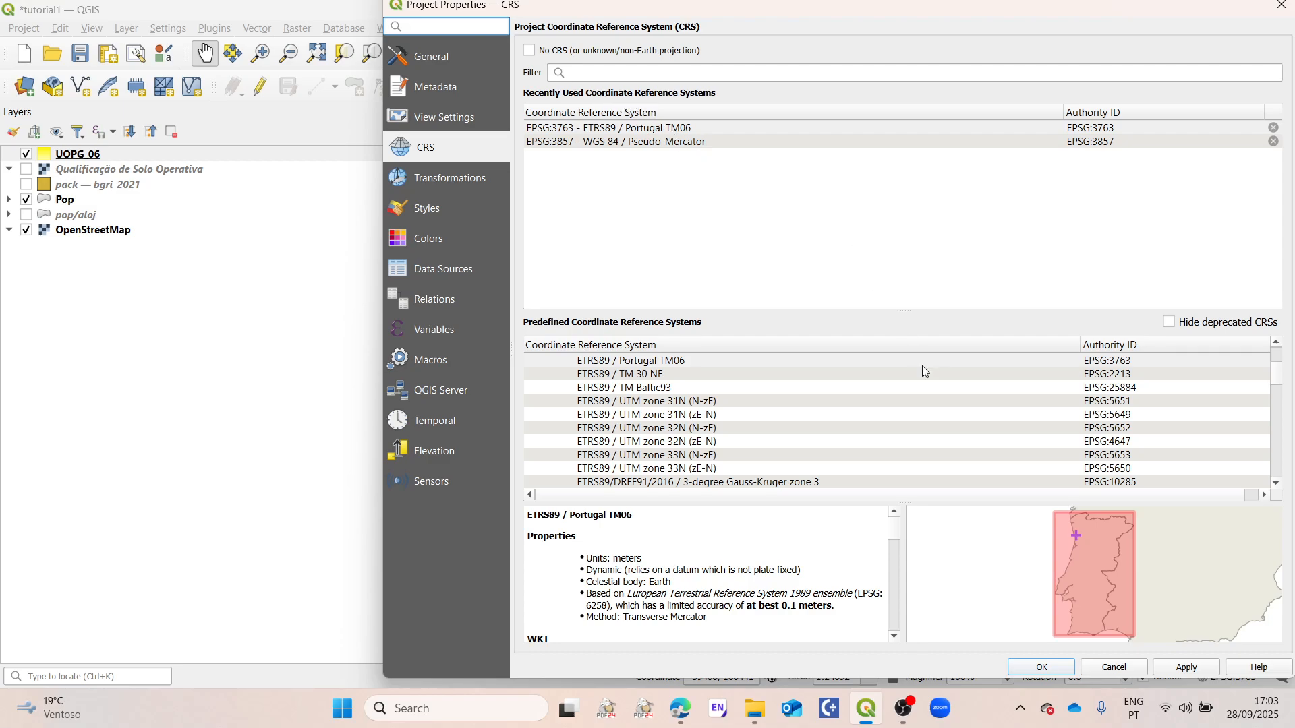
pyautogui.click(1117, 668)
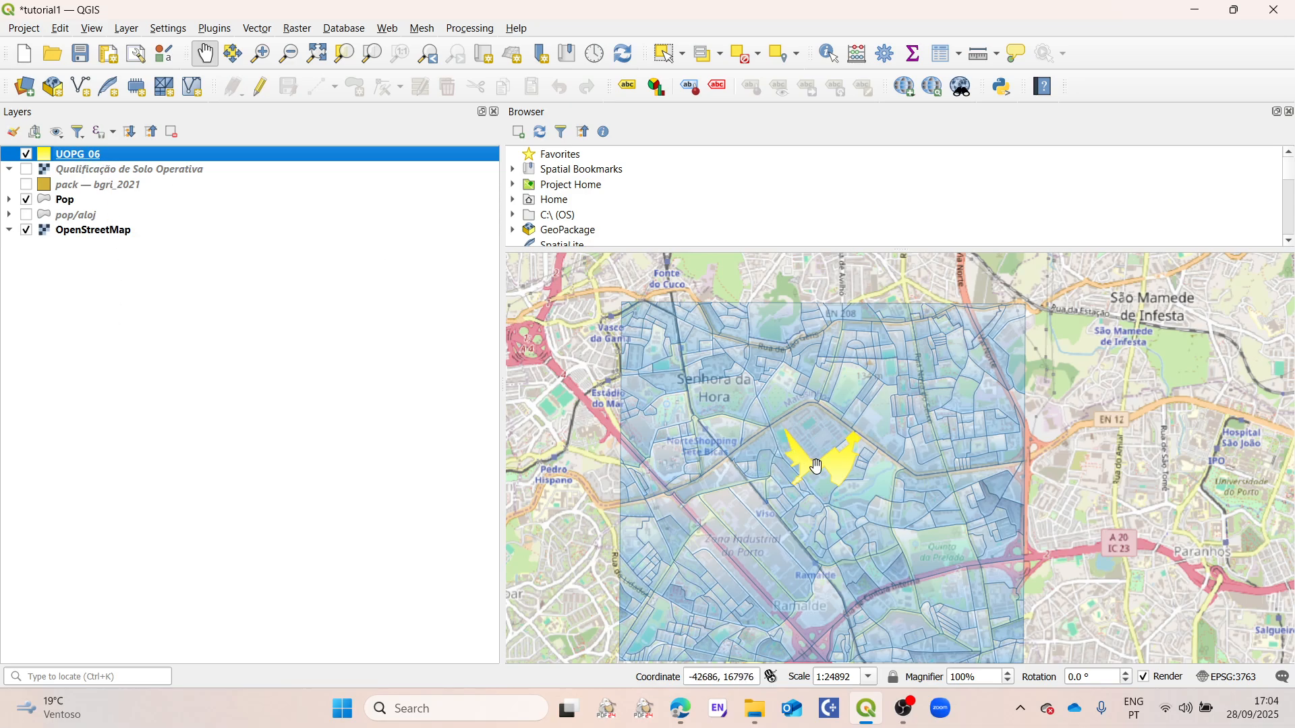
pyautogui.rightClick(66, 161)
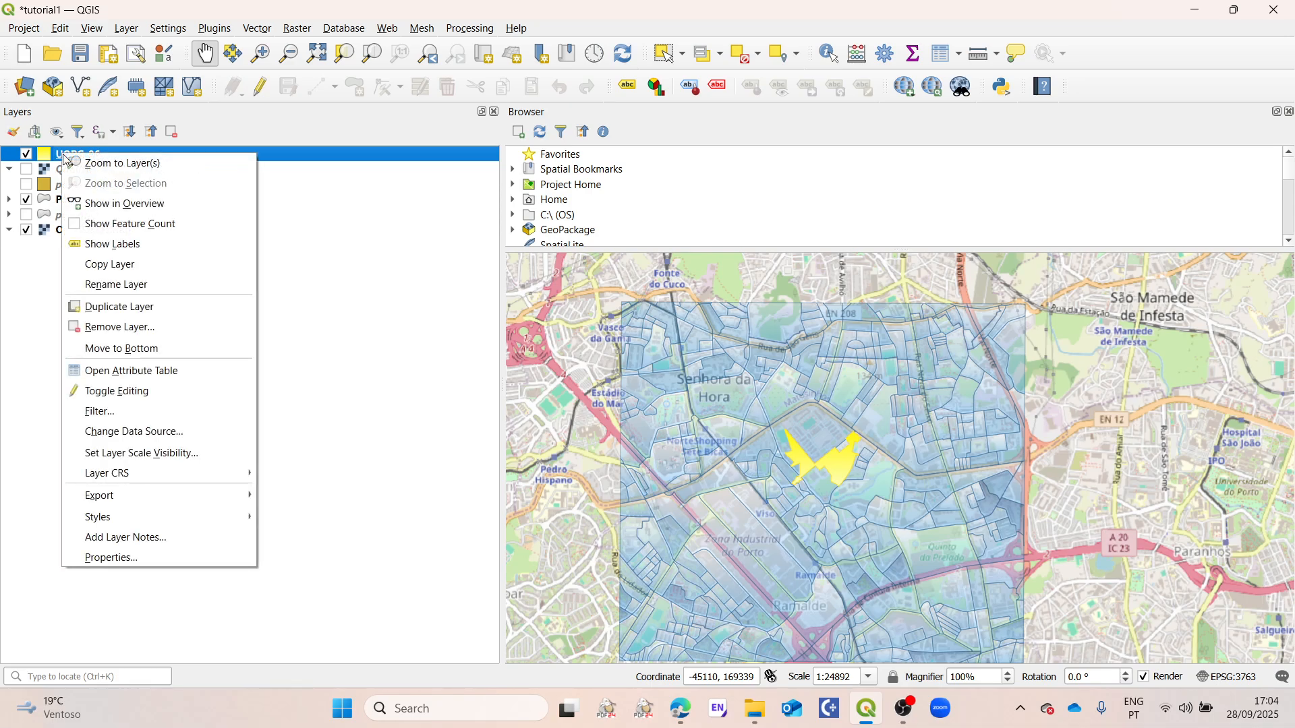
pyautogui.click(122, 554)
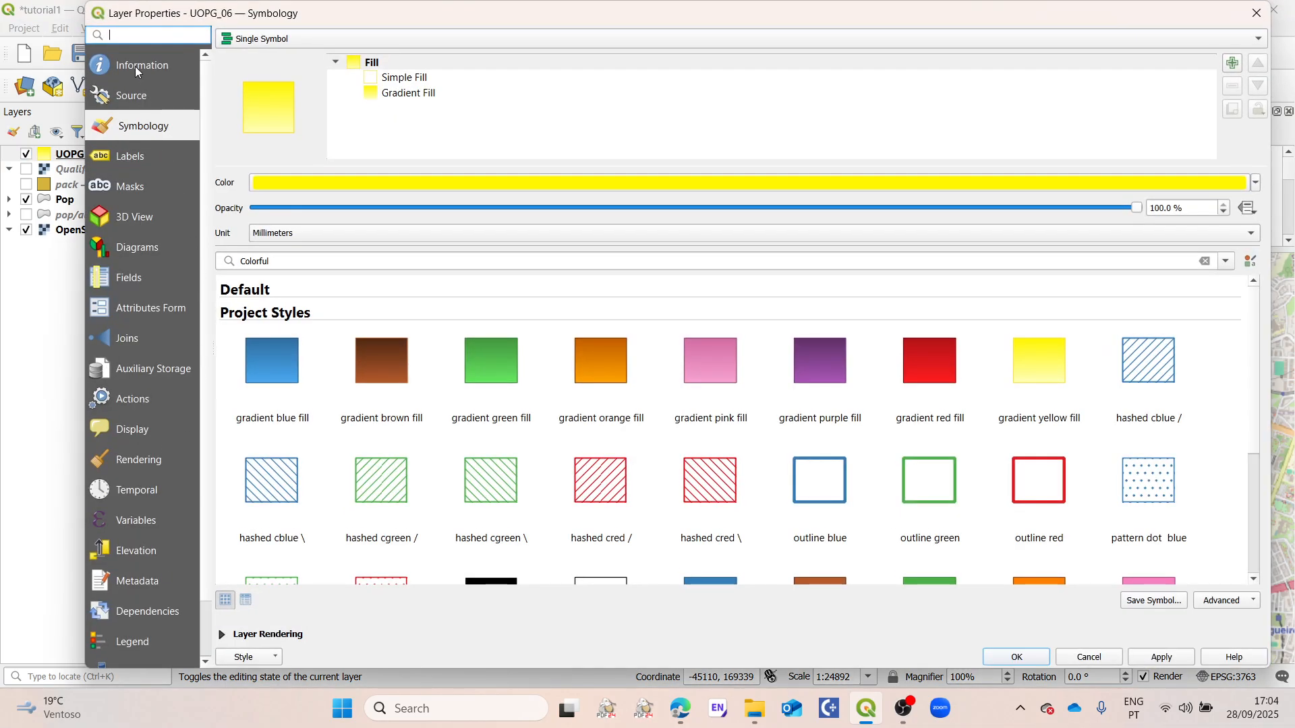
pyautogui.click(141, 66)
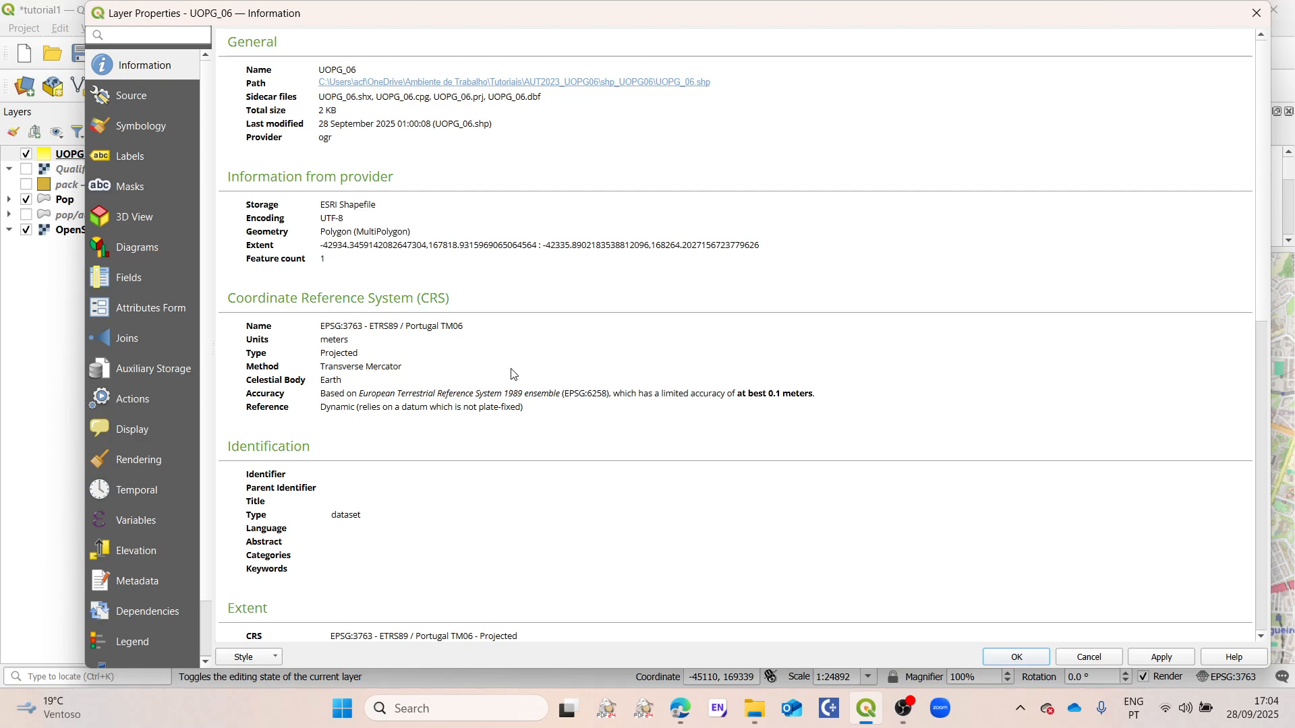
pyautogui.click(1100, 658)
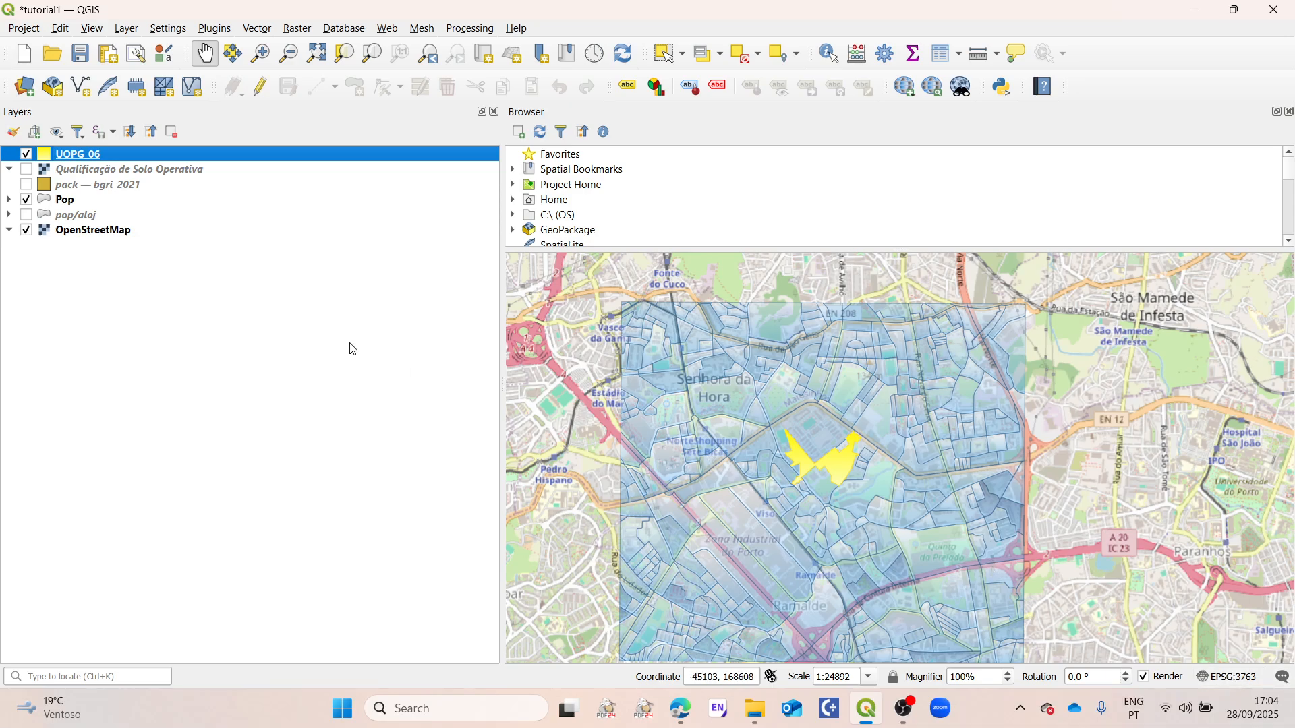
# Step: Check the coordinate reference system in the Pop layer's information
pyautogui.rightClick(69, 207)
pyautogui.click(126, 626)
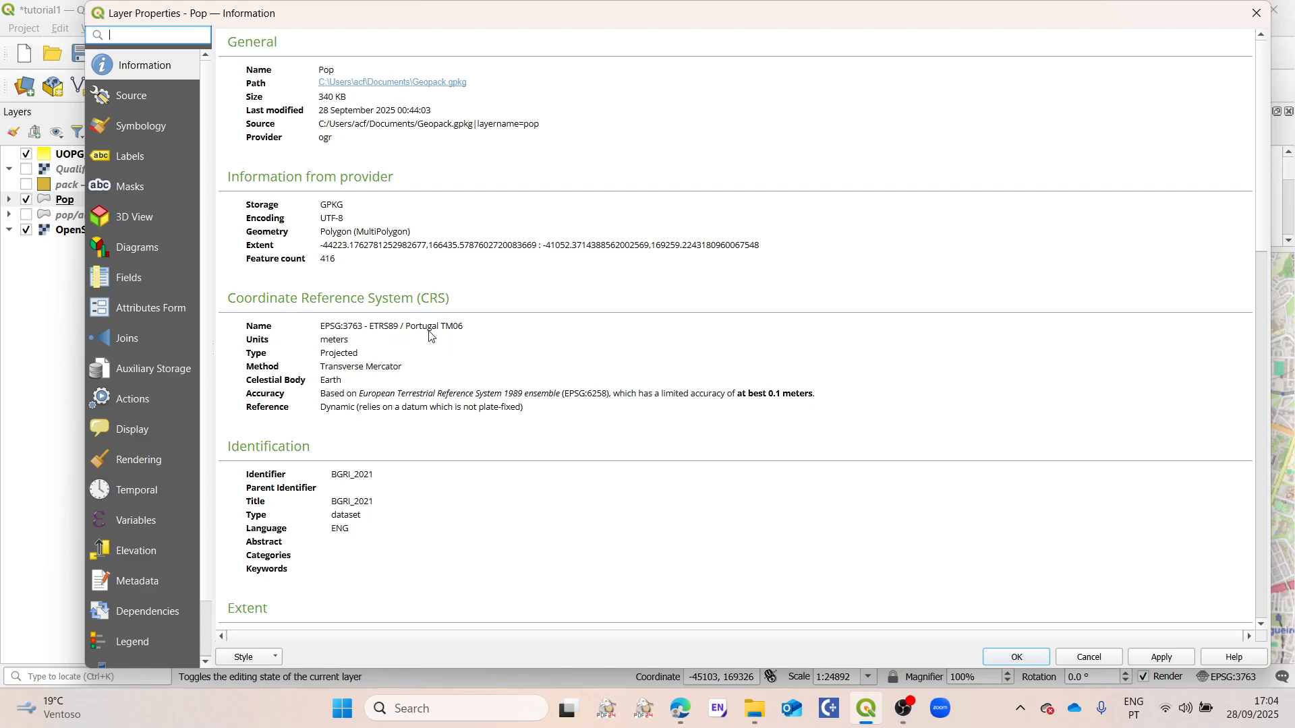
pyautogui.click(1110, 659)
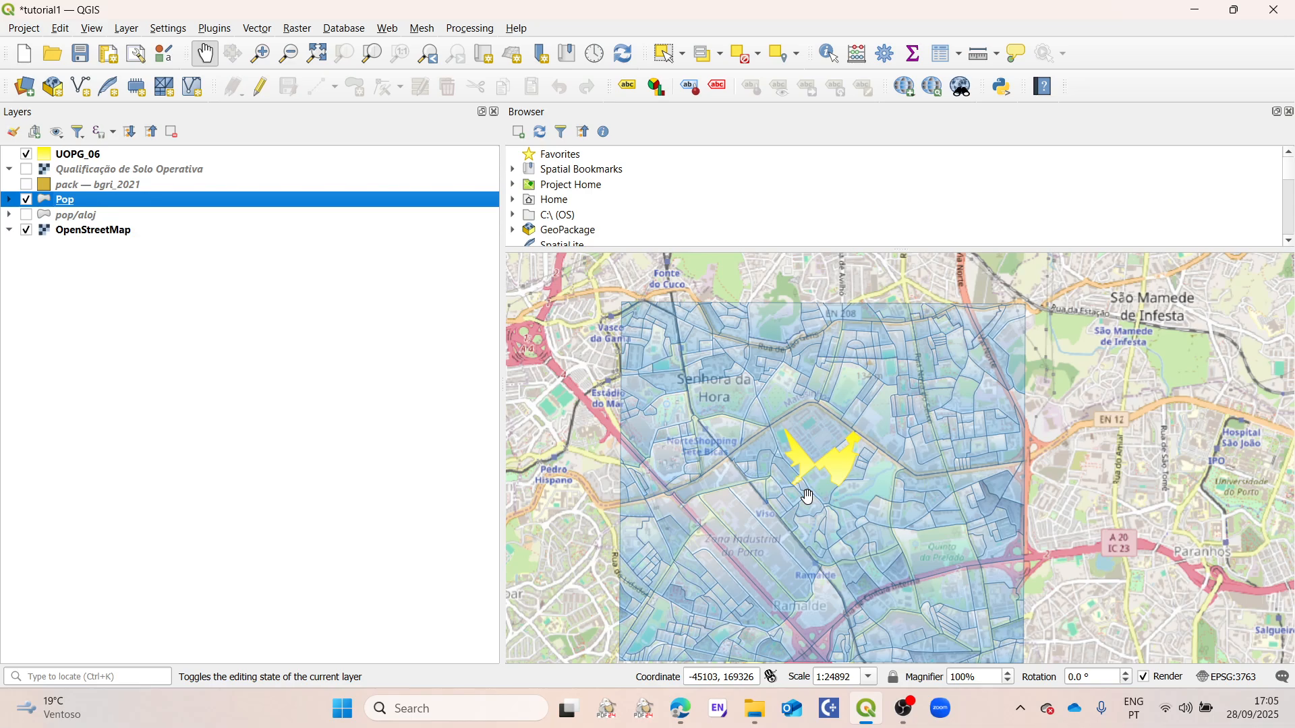
# Step: Set up the Buffer geoprocessing tool with UOPG_06 as the input layer and a distance of 500 meters
pyautogui.moveTo(907, 451); pyautogui.dragTo(904, 417)
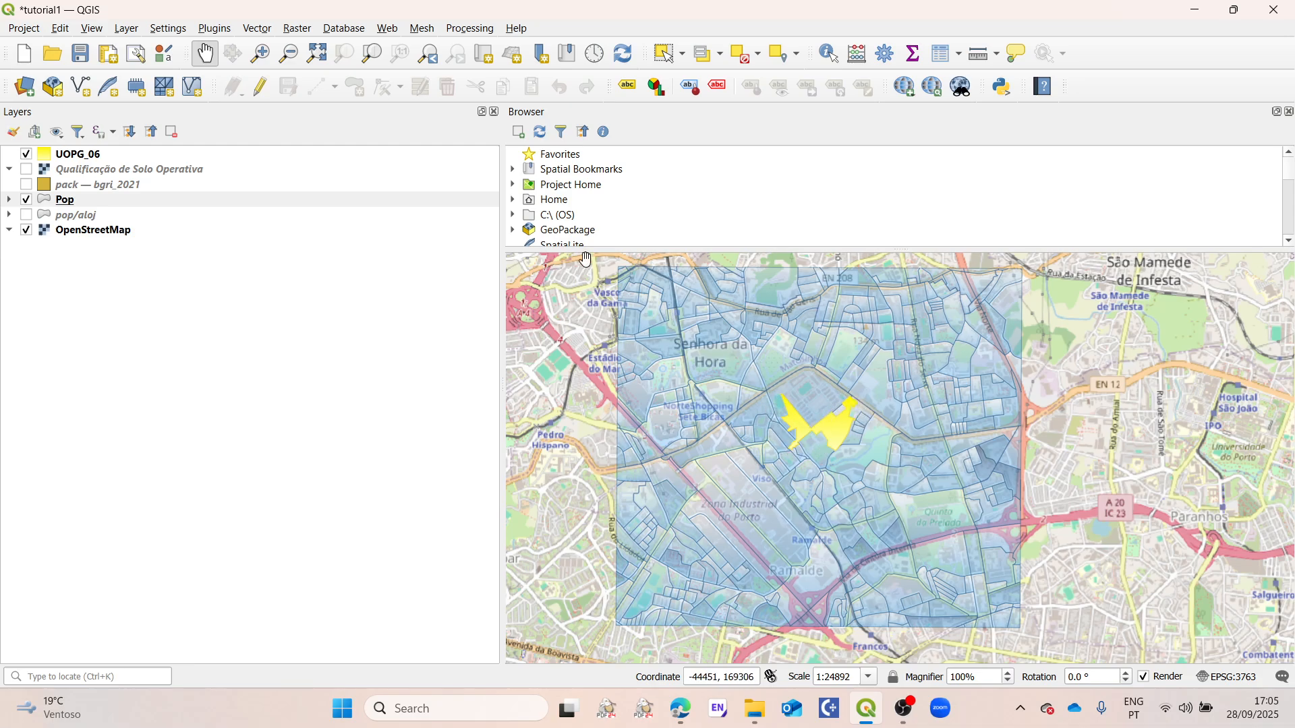
pyautogui.click(257, 30)
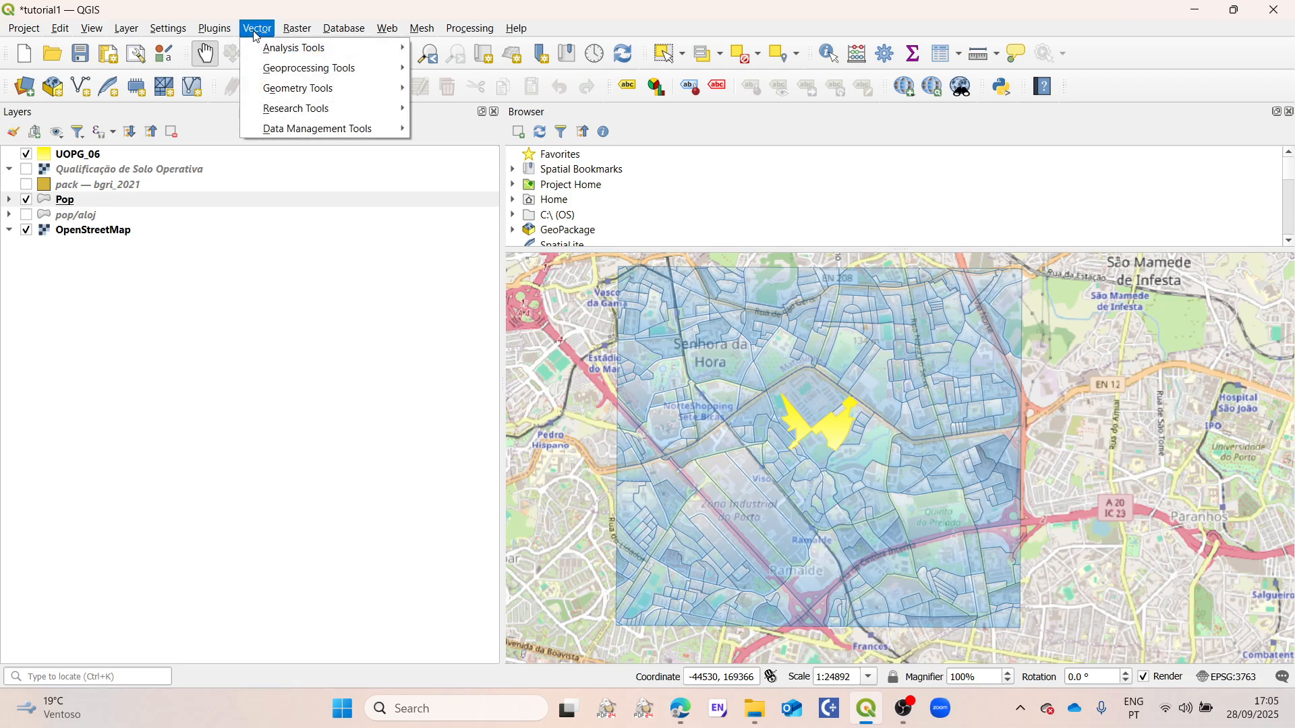
pyautogui.moveTo(309, 73)
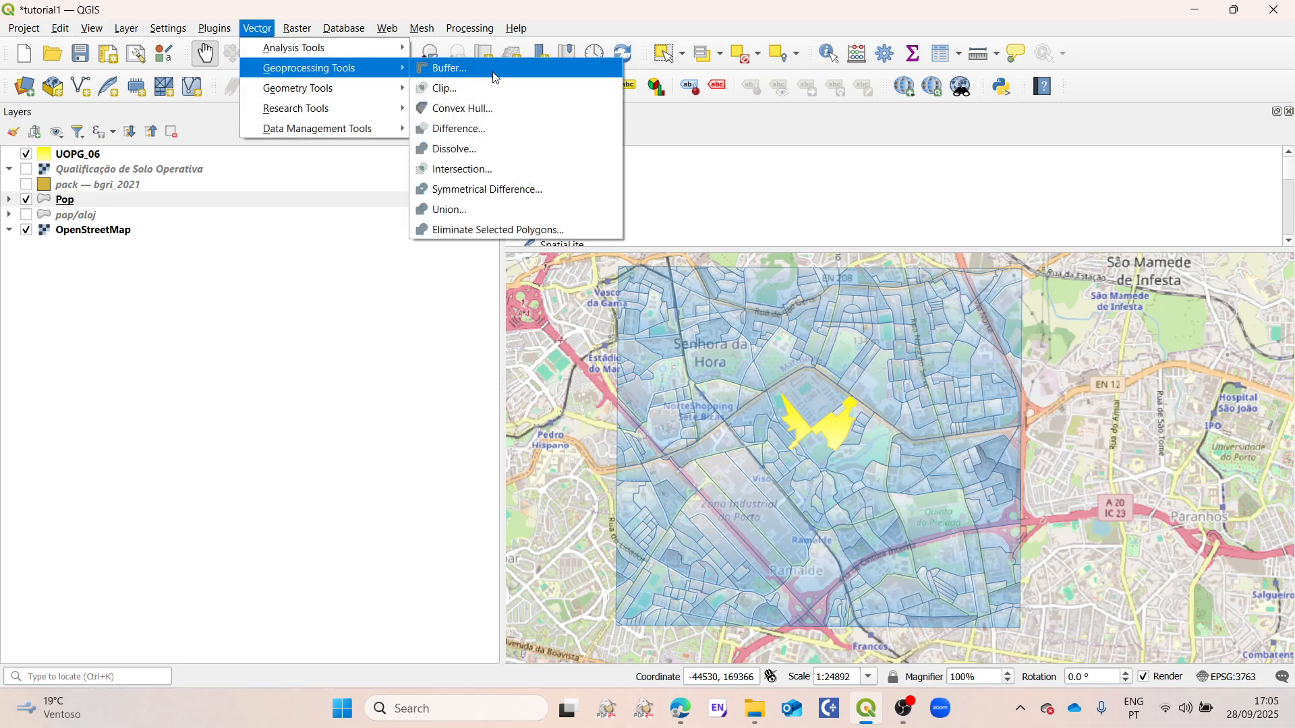
pyautogui.click(474, 77)
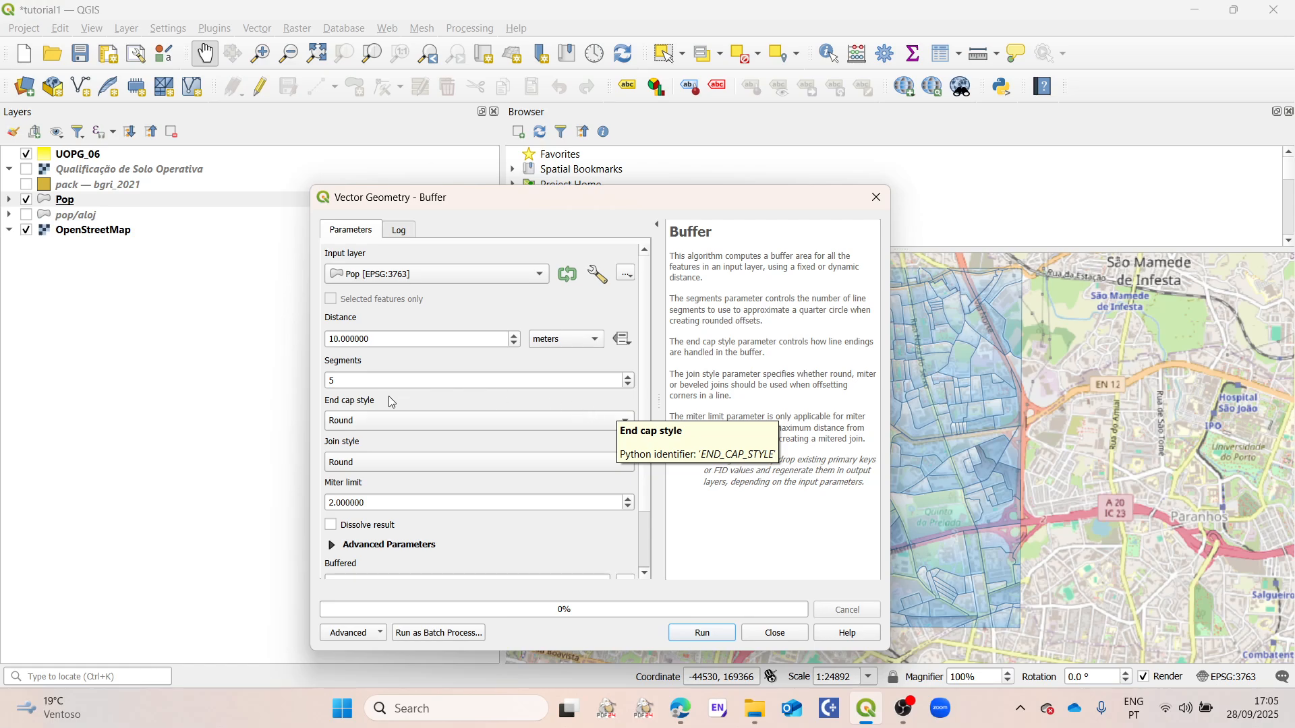
pyautogui.click(368, 282)
pyautogui.click(399, 305)
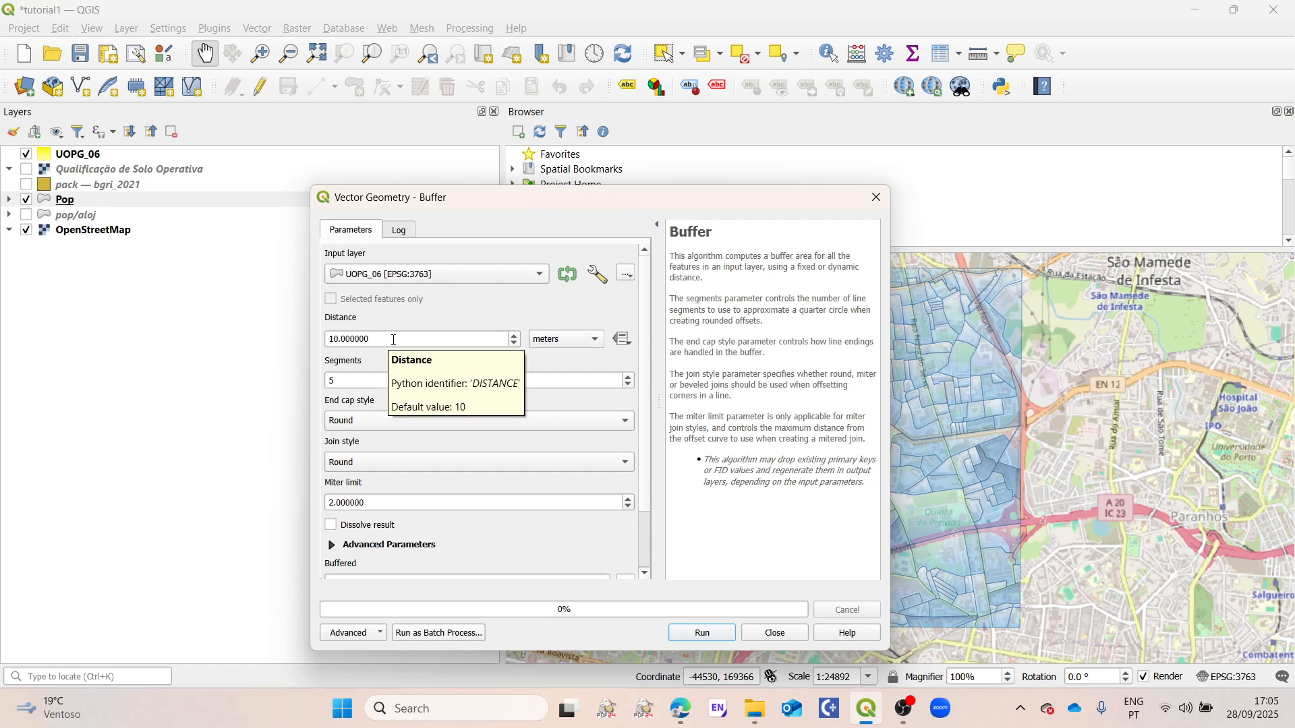
pyautogui.moveTo(389, 339); pyautogui.dragTo(325, 339)
pyautogui.write('500')
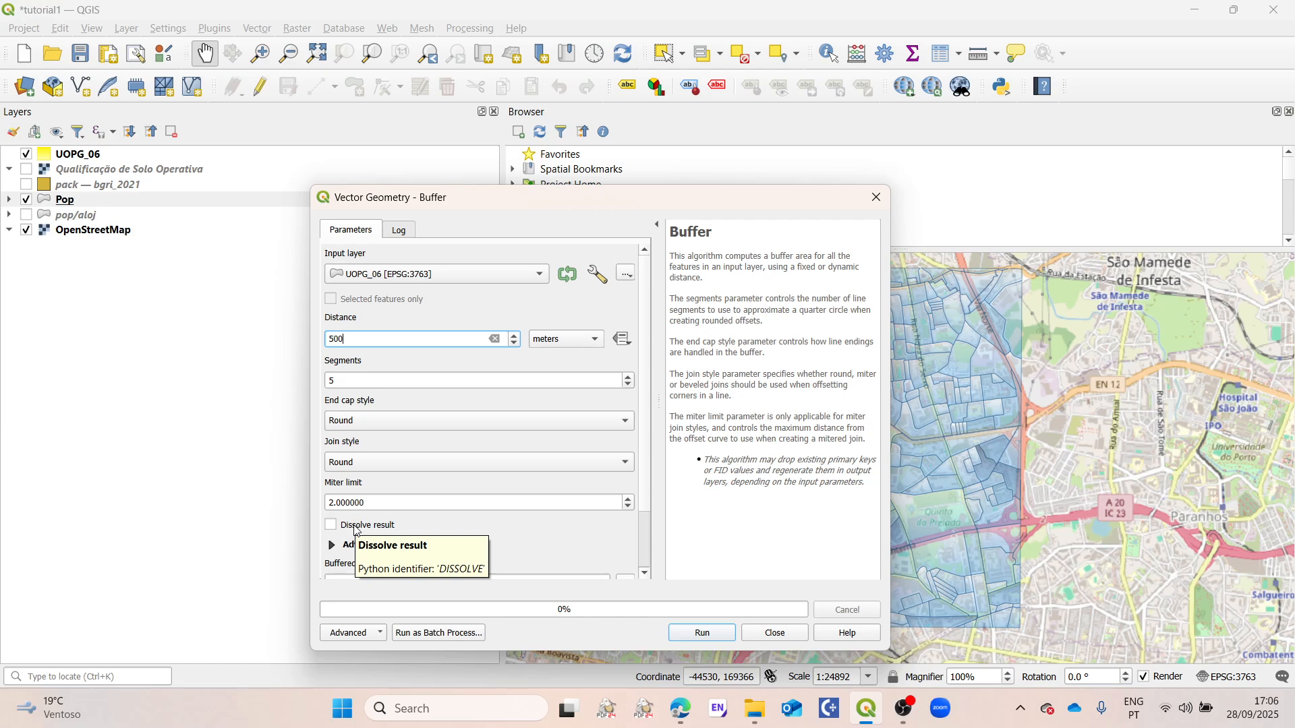
# Step: Enable dissolving of the buffer result and set the miter limit to 2
pyautogui.click(330, 526)
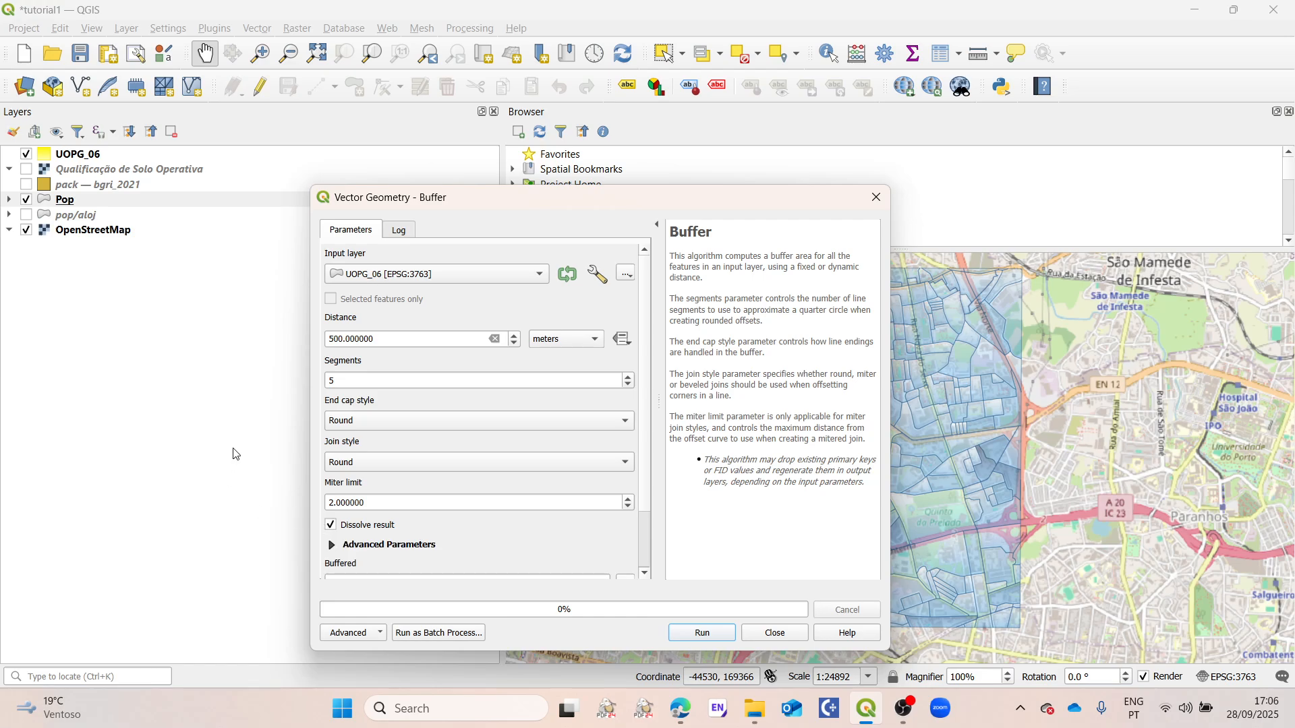
pyautogui.scroll(-1, 589, 505)
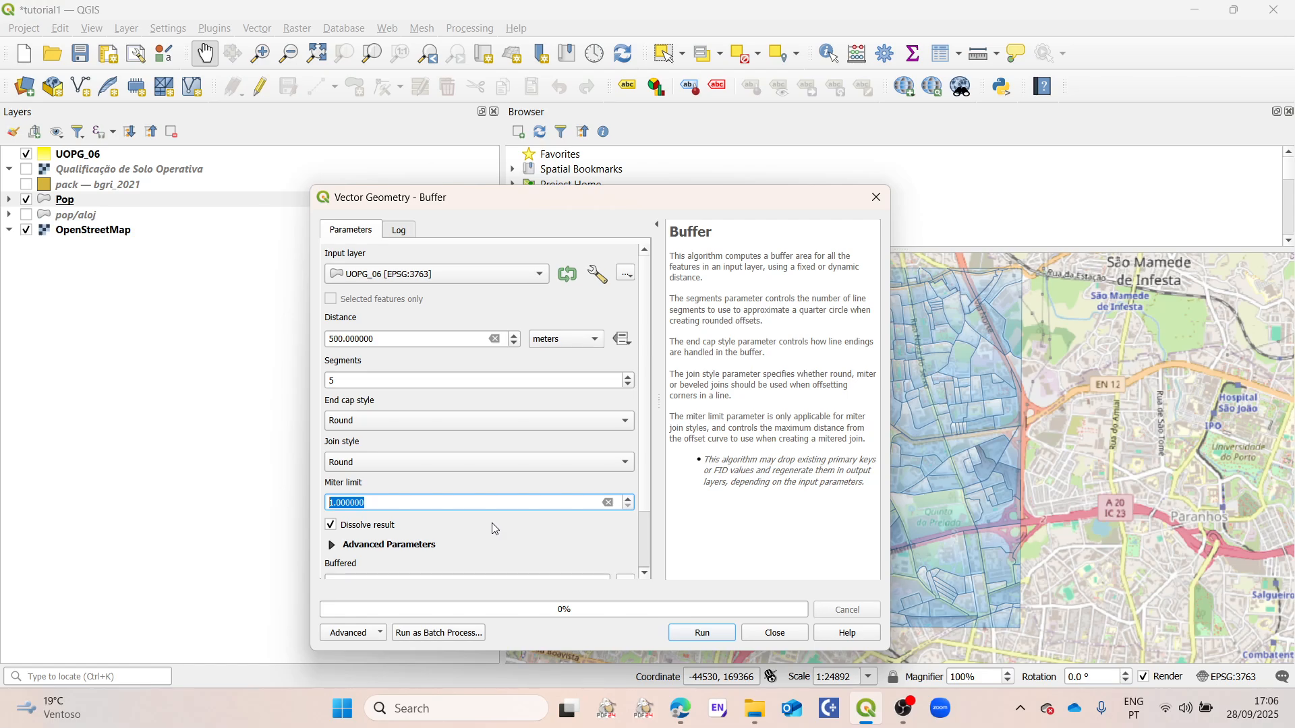
pyautogui.click(628, 499)
# Step: Direct the buffer output to a new GeoPackage file named buffergeopack in the AUT2023_UOPG06 folder
pyautogui.scroll(-2, 617, 537)
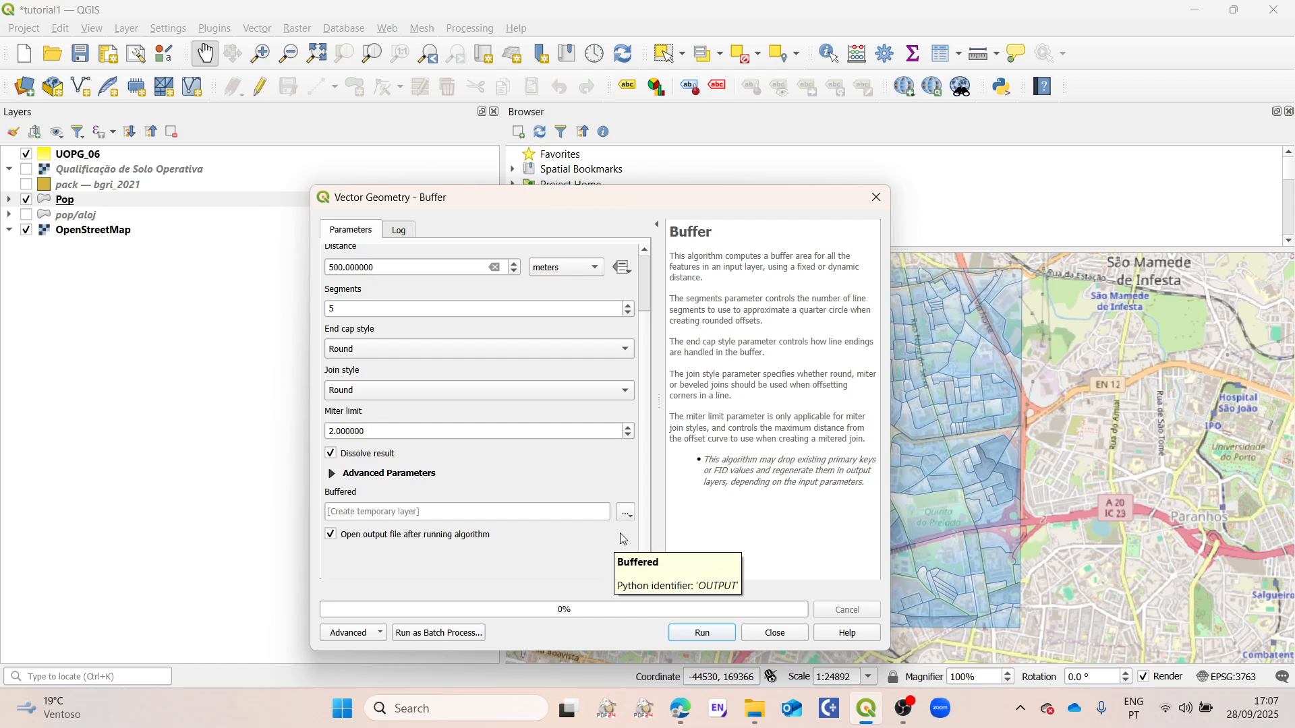
pyautogui.click(628, 515)
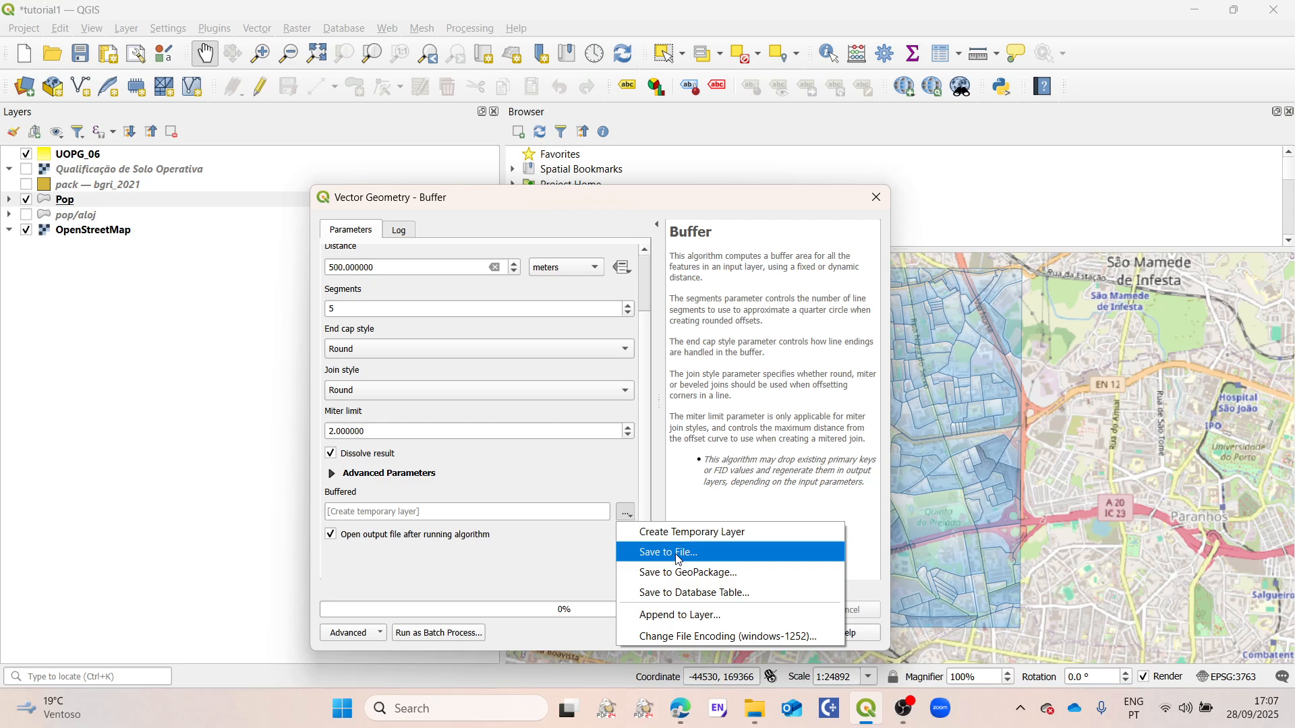
pyautogui.click(698, 579)
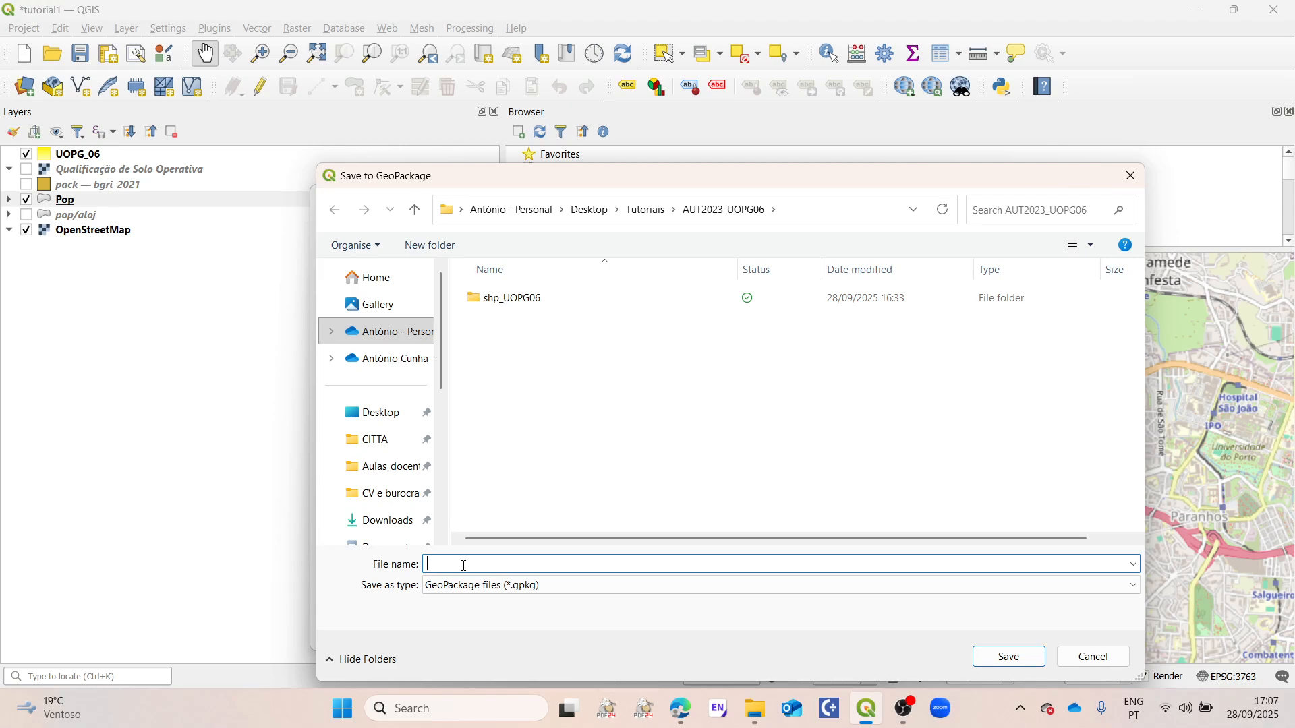
pyautogui.write('u')
pyautogui.press('BackSpace')
pyautogui.write('buffergeopack')
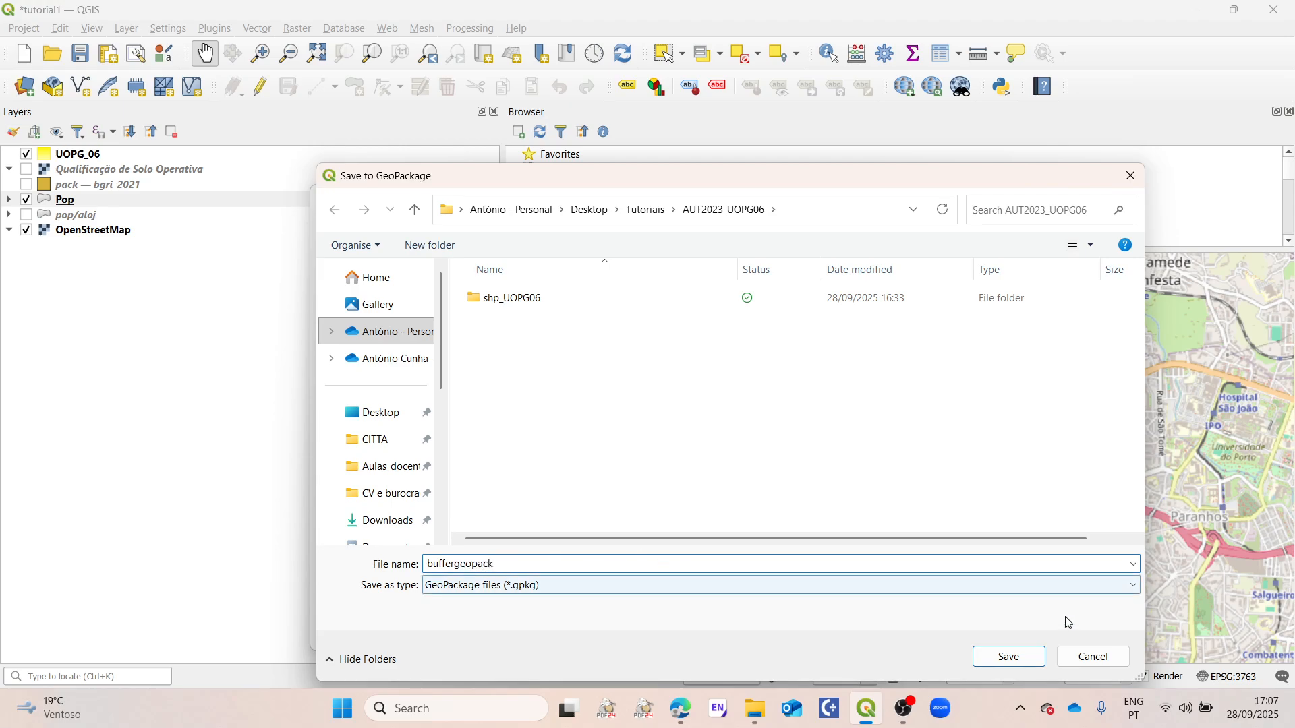
pyautogui.click(1005, 657)
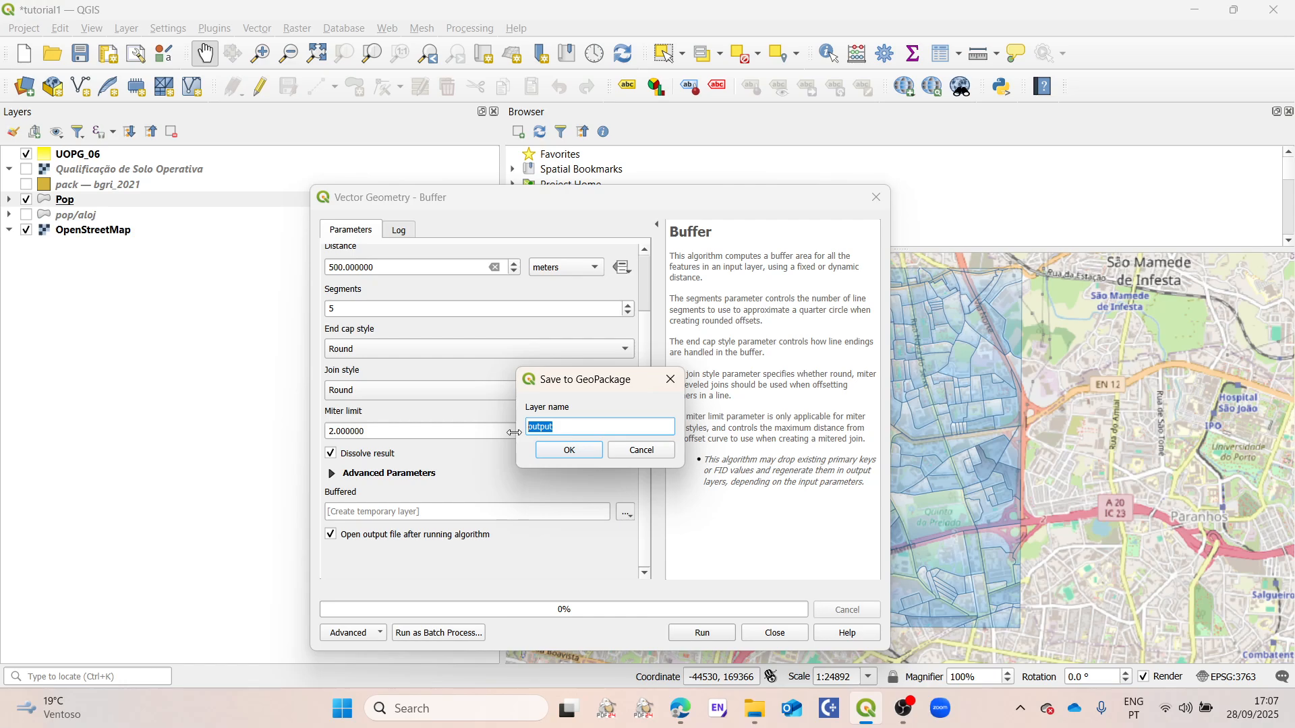
# Step: Name the output layer "Buffer UOPG6 500m", run the buffer and close the tool
pyautogui.write('Buffer UOPG6 500m')
pyautogui.click(571, 450)
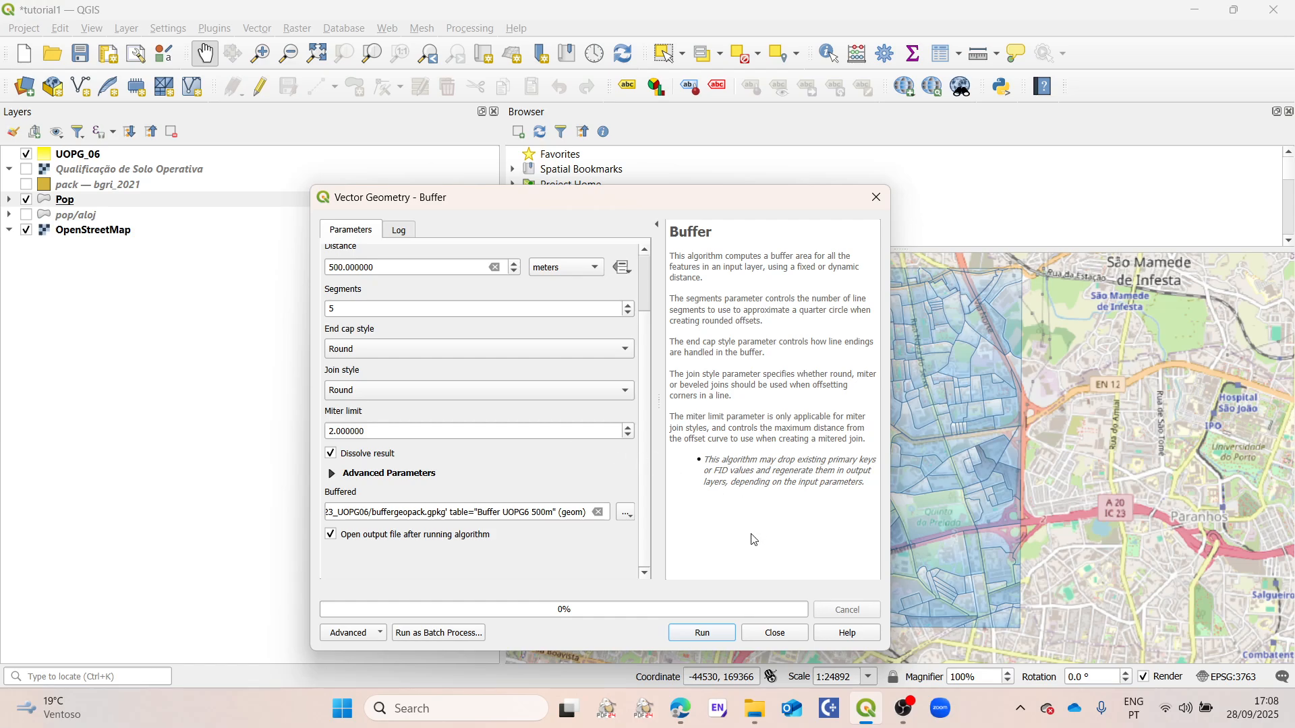
pyautogui.click(702, 634)
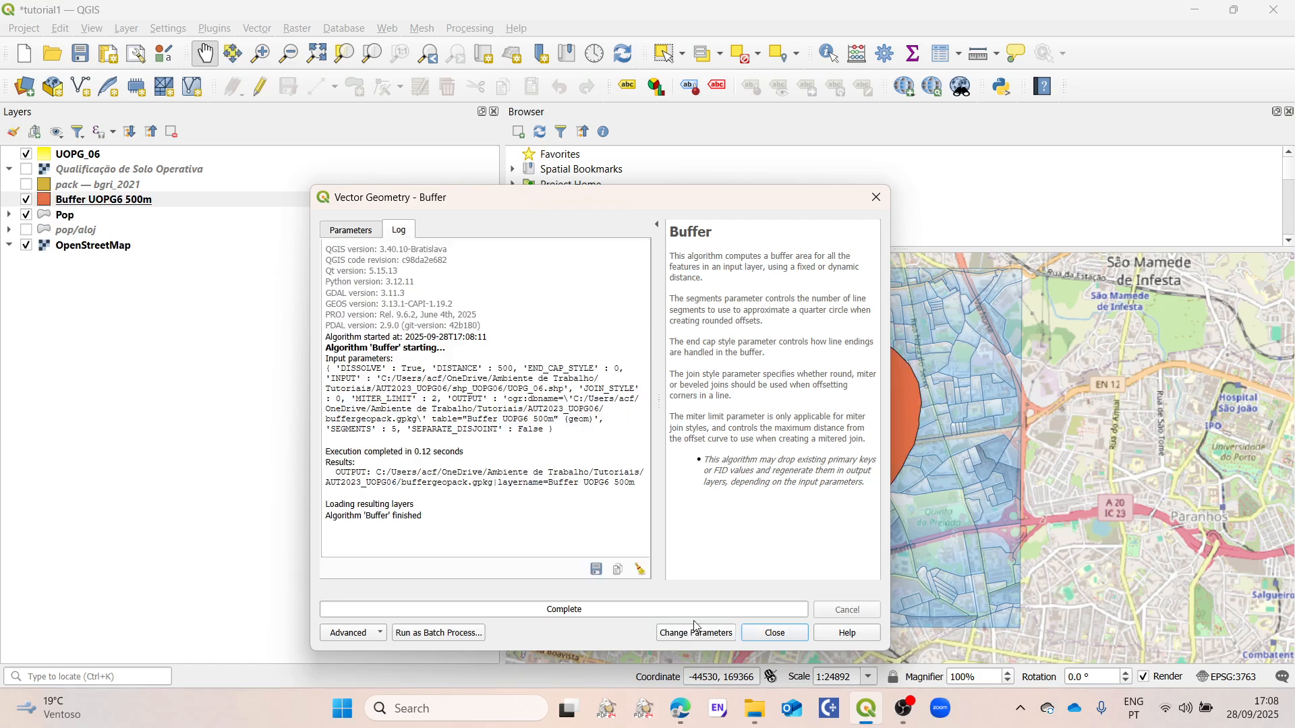
pyautogui.click(781, 634)
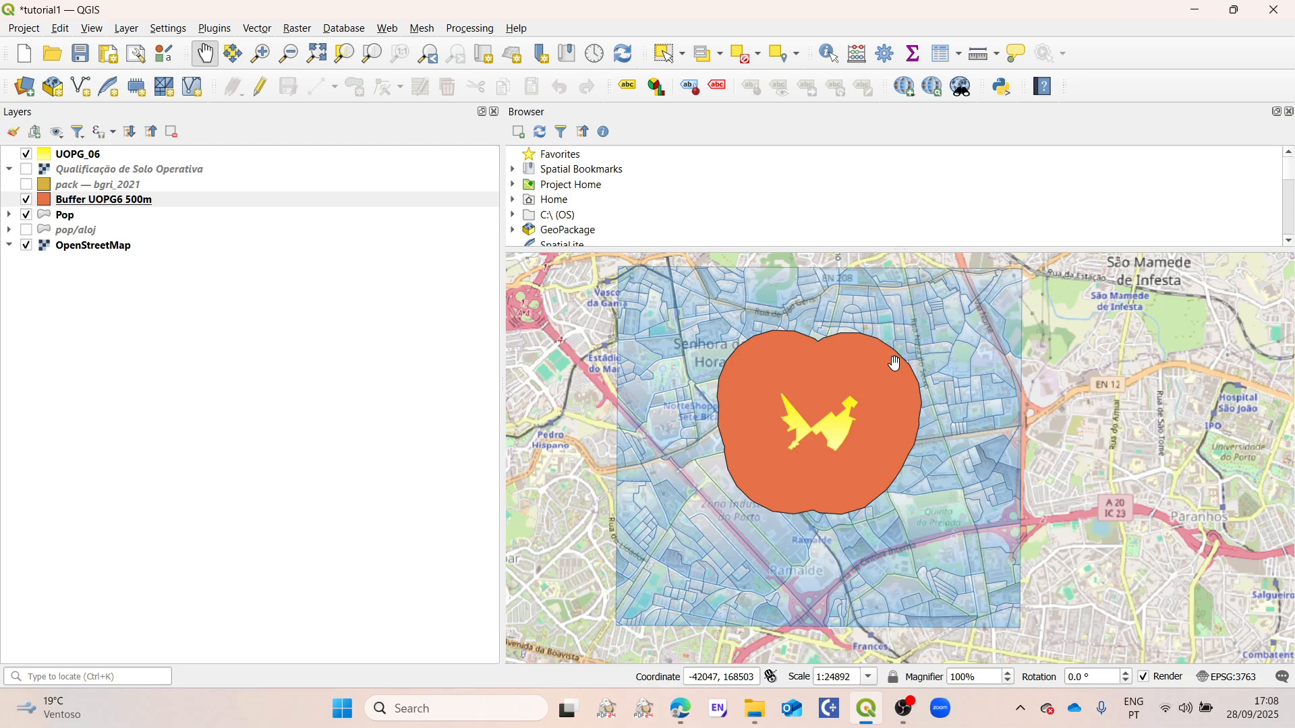
# Step: Measure the line distance from the northeastern tip of the UOPG_06 polygon up to the buffer's northern edge
pyautogui.scroll(1, 896, 364)
pyautogui.moveTo(843, 413); pyautogui.dragTo(900, 373)
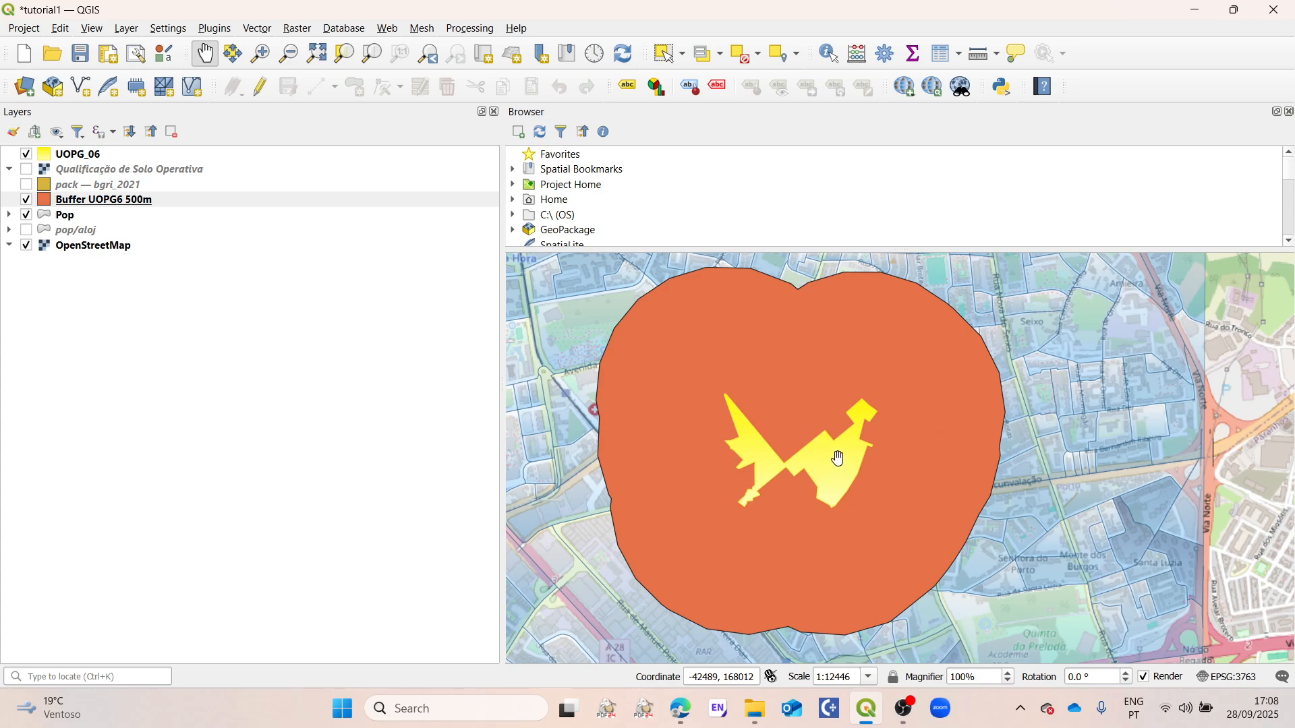
pyautogui.click(997, 54)
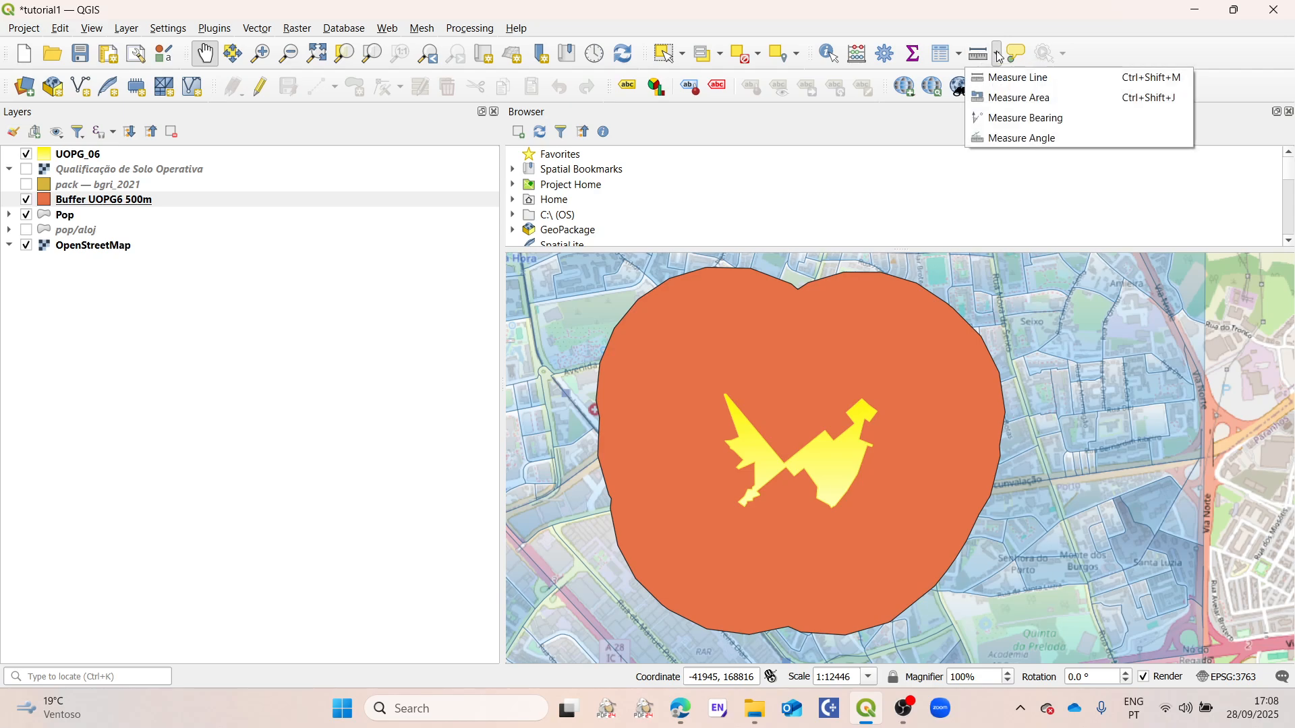
pyautogui.click(1023, 78)
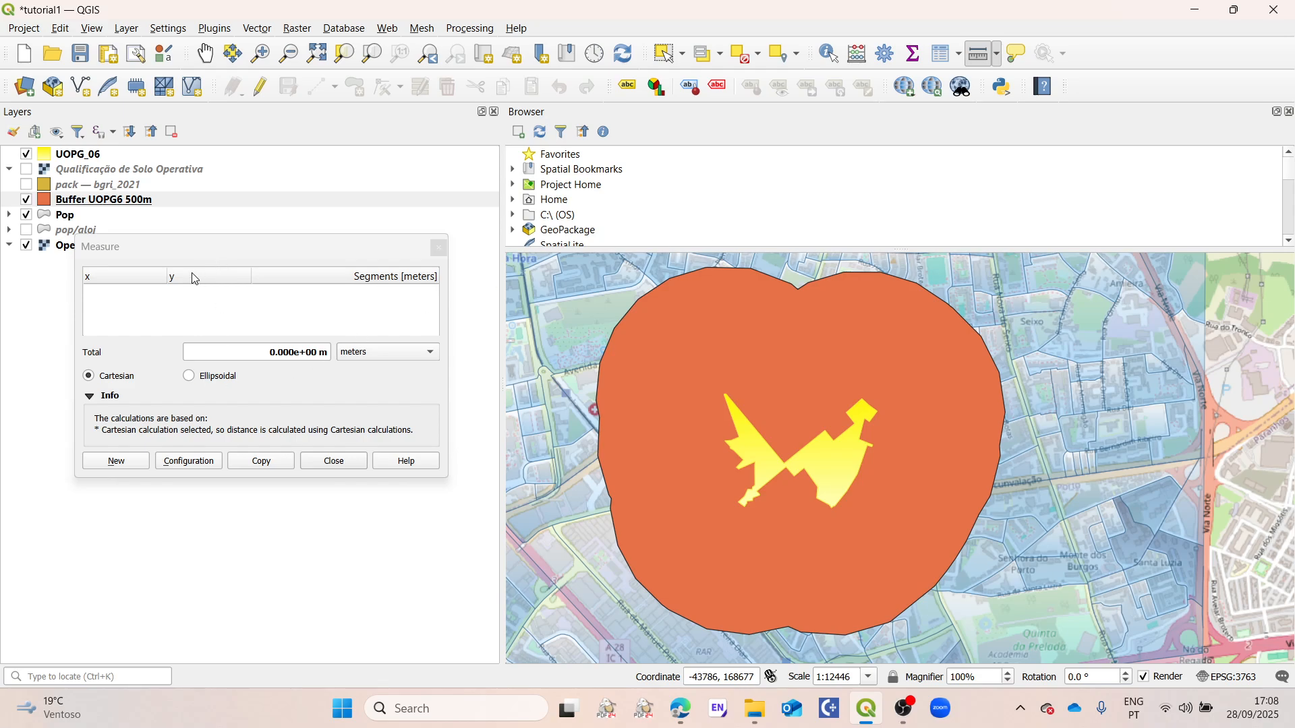
pyautogui.click(864, 399)
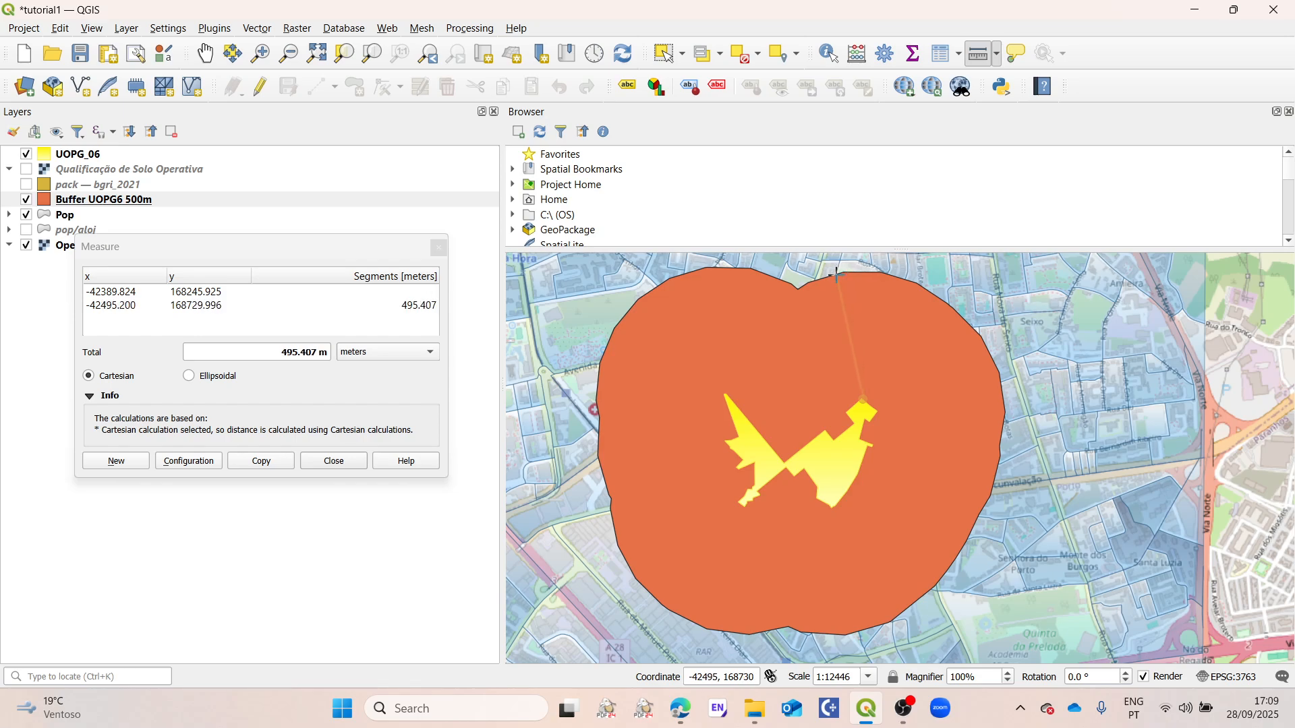
pyautogui.click(868, 271)
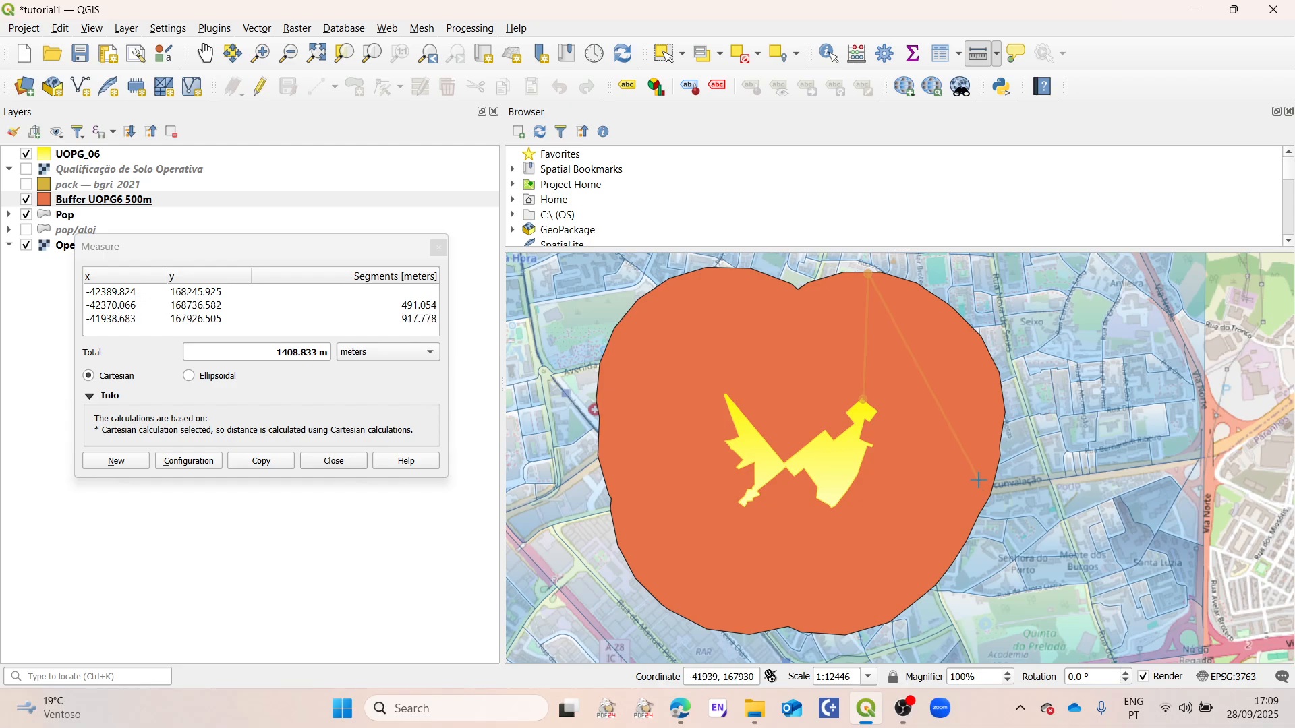
pyautogui.rightClick(953, 486)
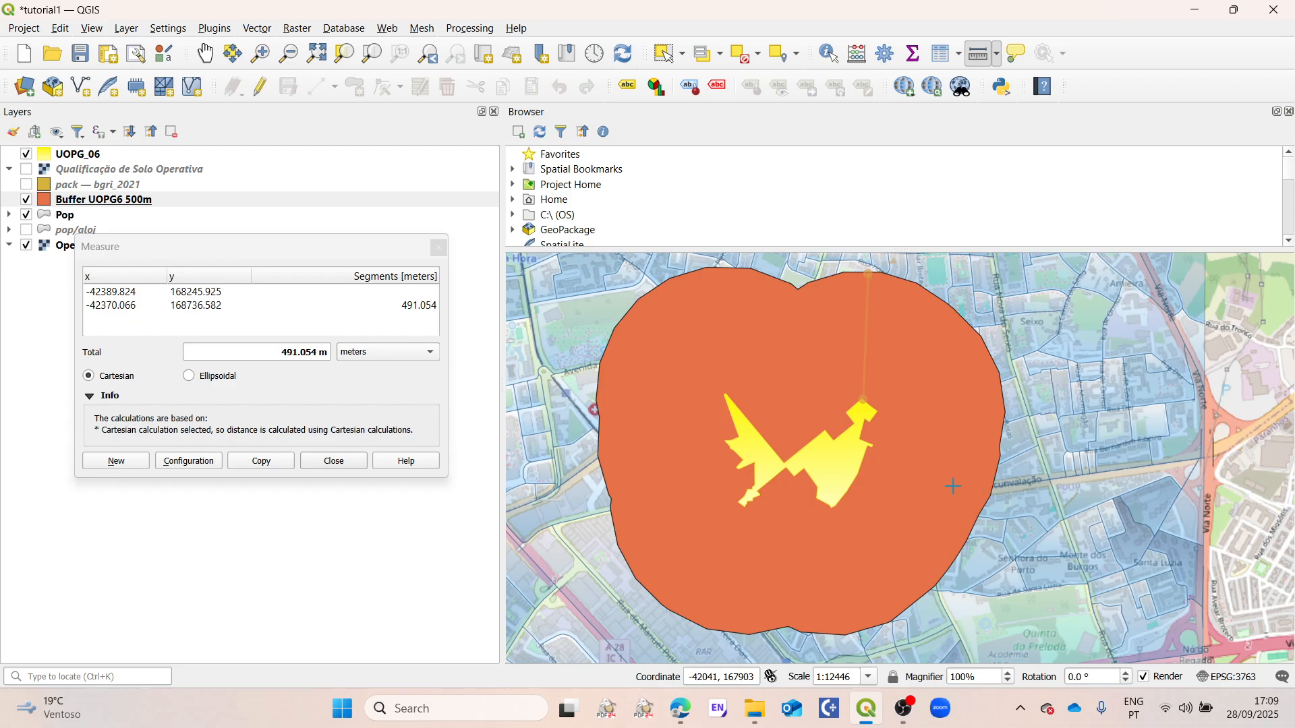
# Step: Measure the line distance from the northwestern tip of the UOPG_06 polygon to the buffer's northwestern edge
pyautogui.click(726, 396)
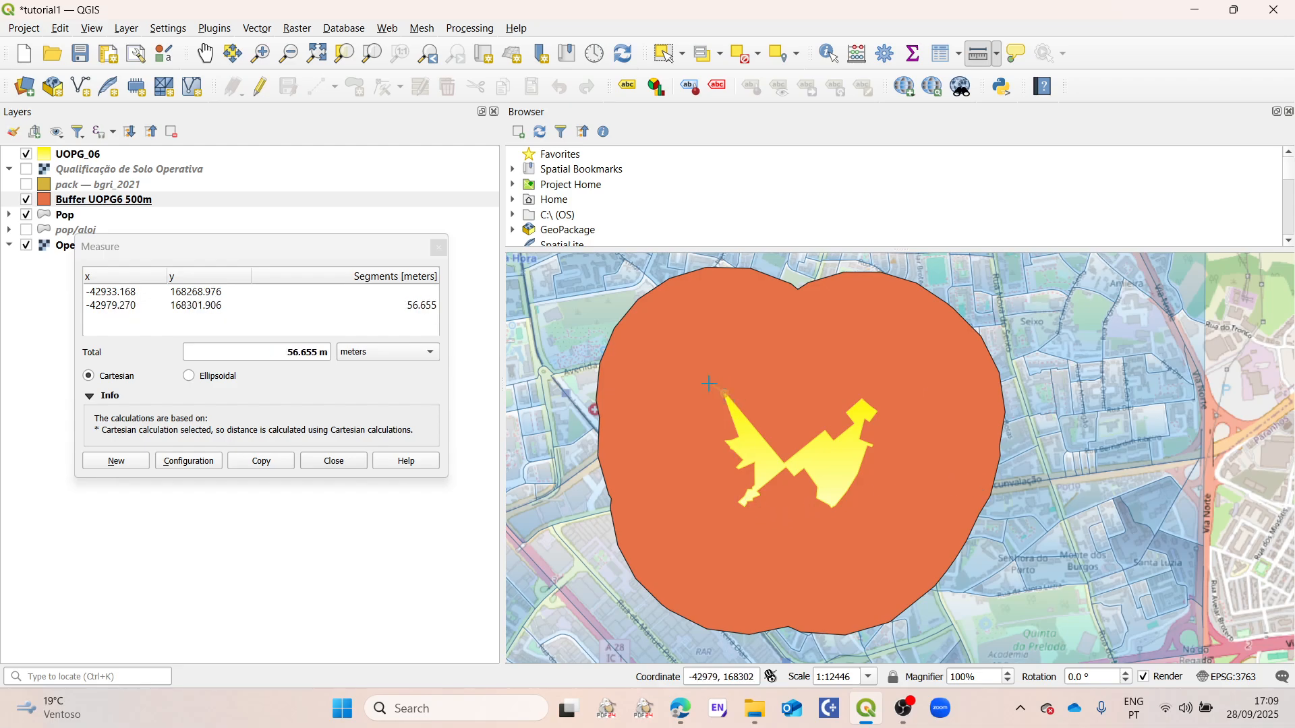
pyautogui.click(623, 312)
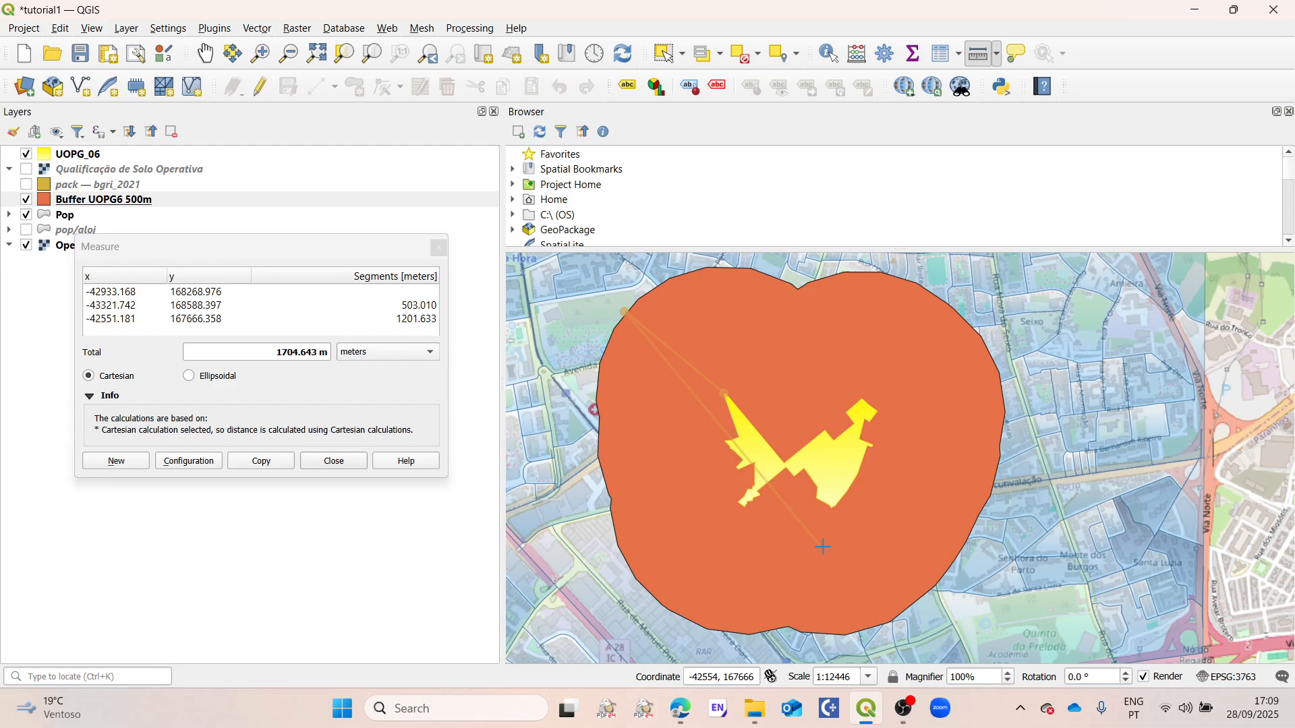
pyautogui.rightClick(796, 523)
# Step: Measure the line distance from the southwestern tip of the UOPG_06 polygon to the buffer's southern edge and close the measurement
pyautogui.click(745, 504)
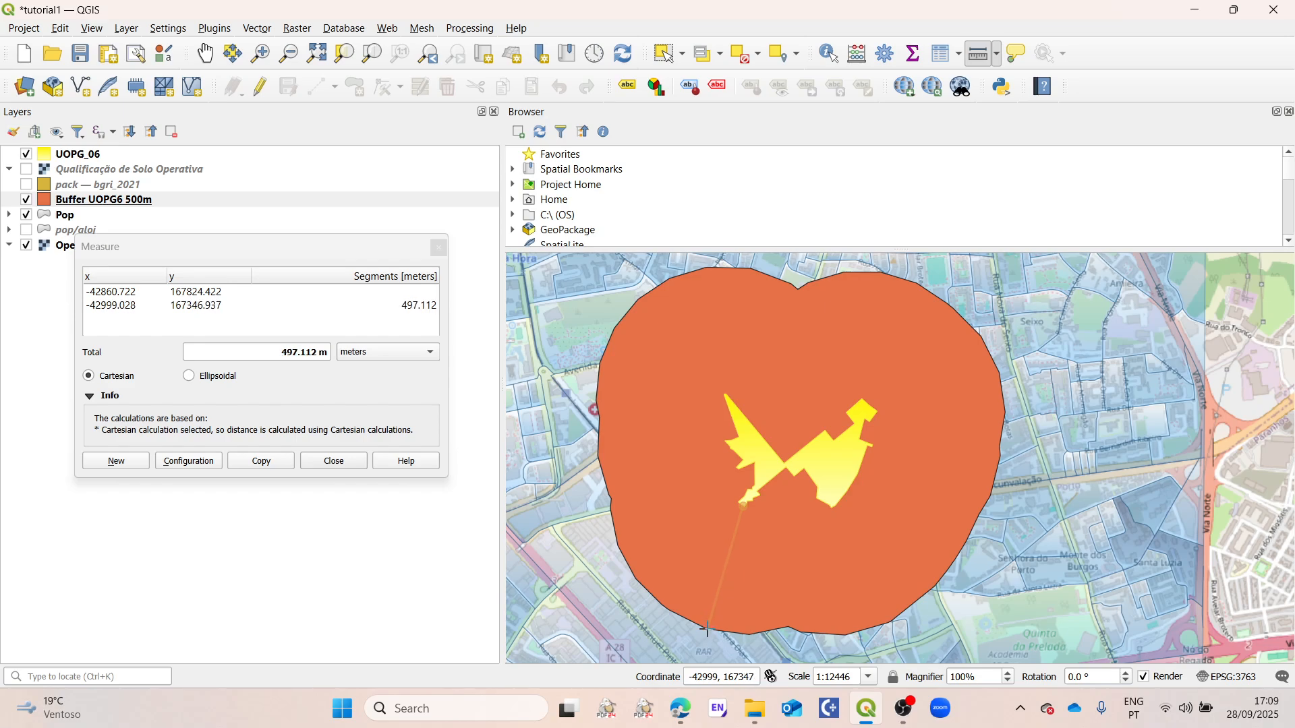
pyautogui.click(708, 630)
pyautogui.rightClick(708, 630)
pyautogui.click(335, 466)
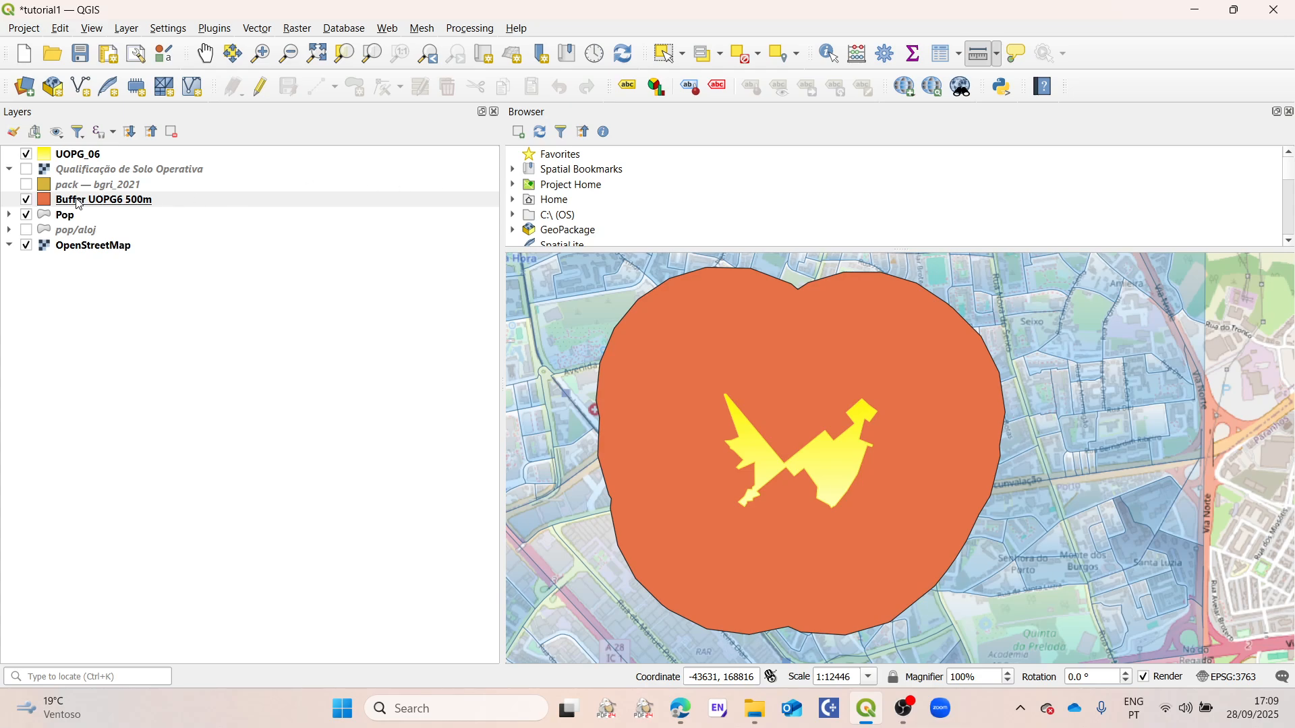
# Step: Reduce the fill opacity of the Buffer UOPG6 500m layer to 47.2% and apply the symbology
pyautogui.moveTo(79, 204)
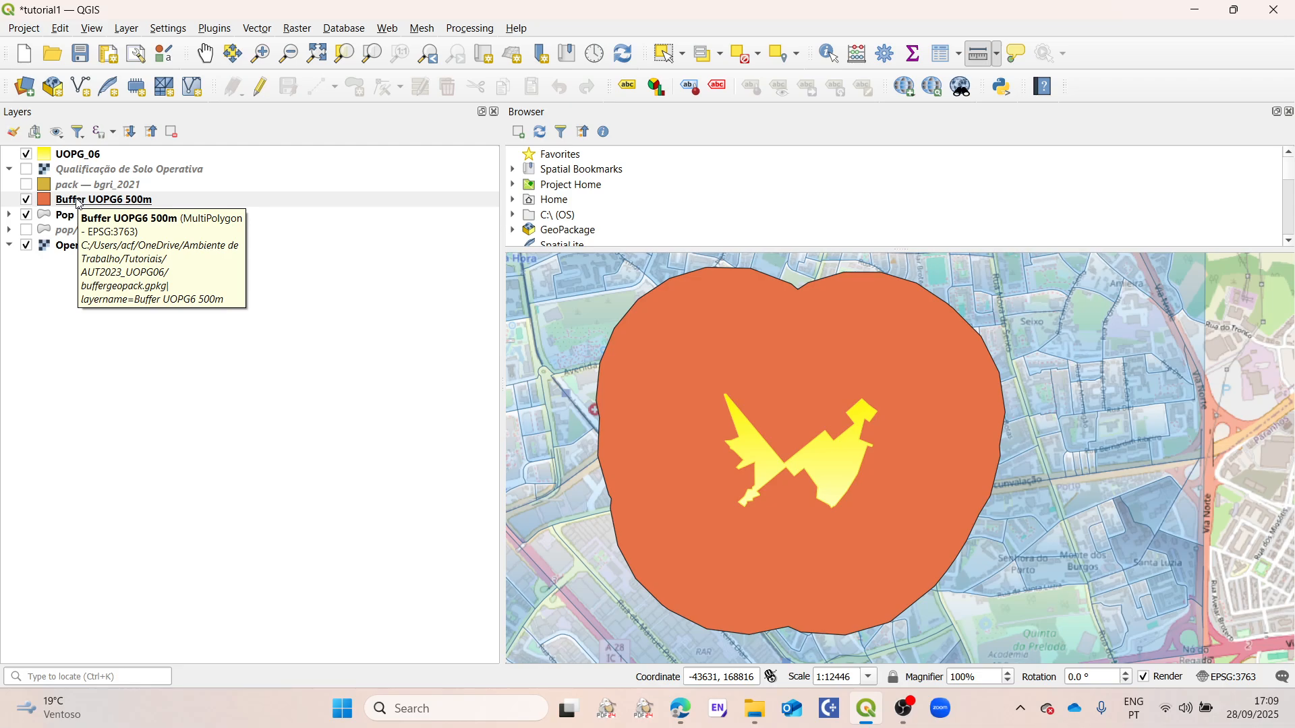
pyautogui.rightClick(79, 204)
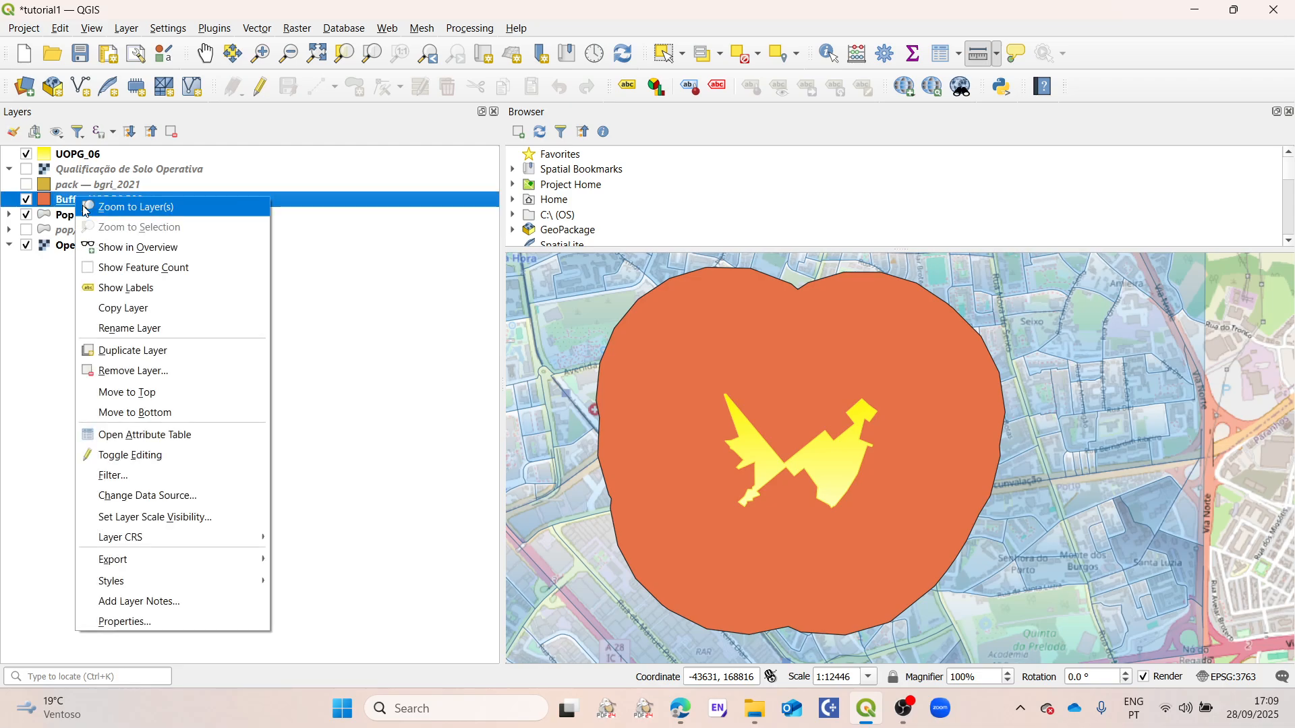
pyautogui.click(176, 626)
pyautogui.click(126, 128)
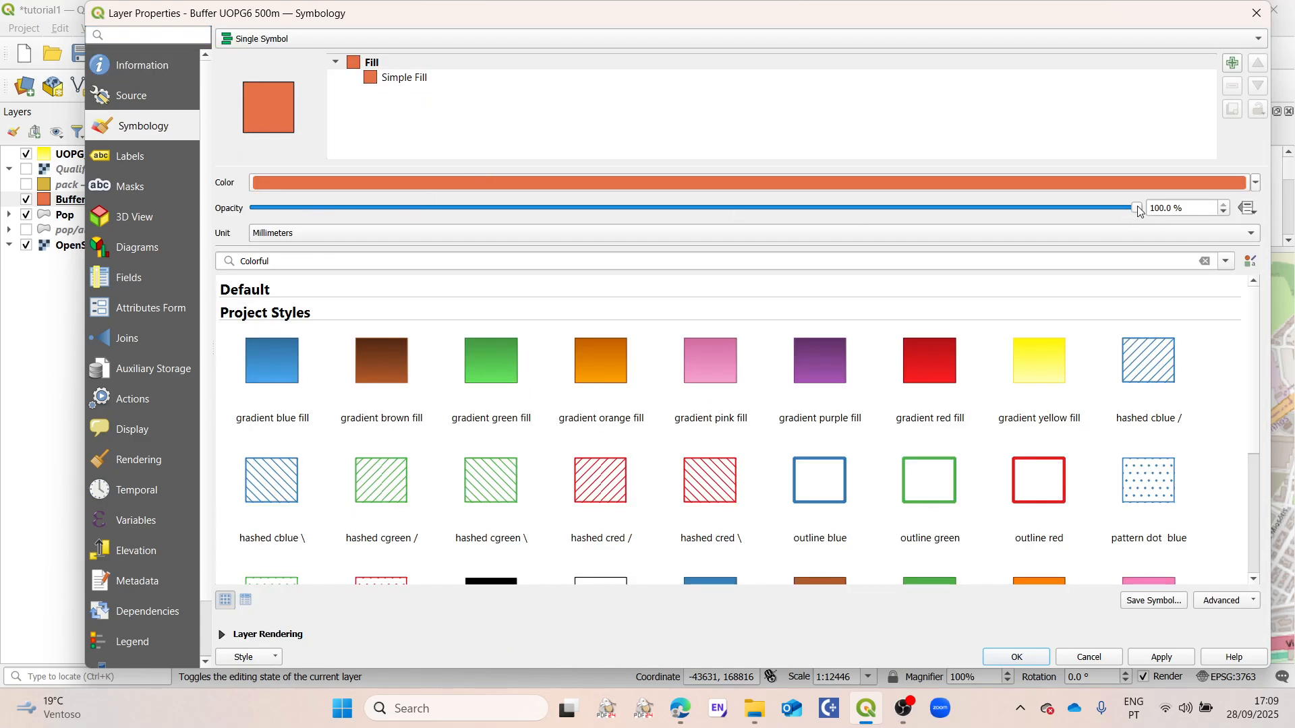
pyautogui.moveTo(1139, 209); pyautogui.dragTo(672, 210)
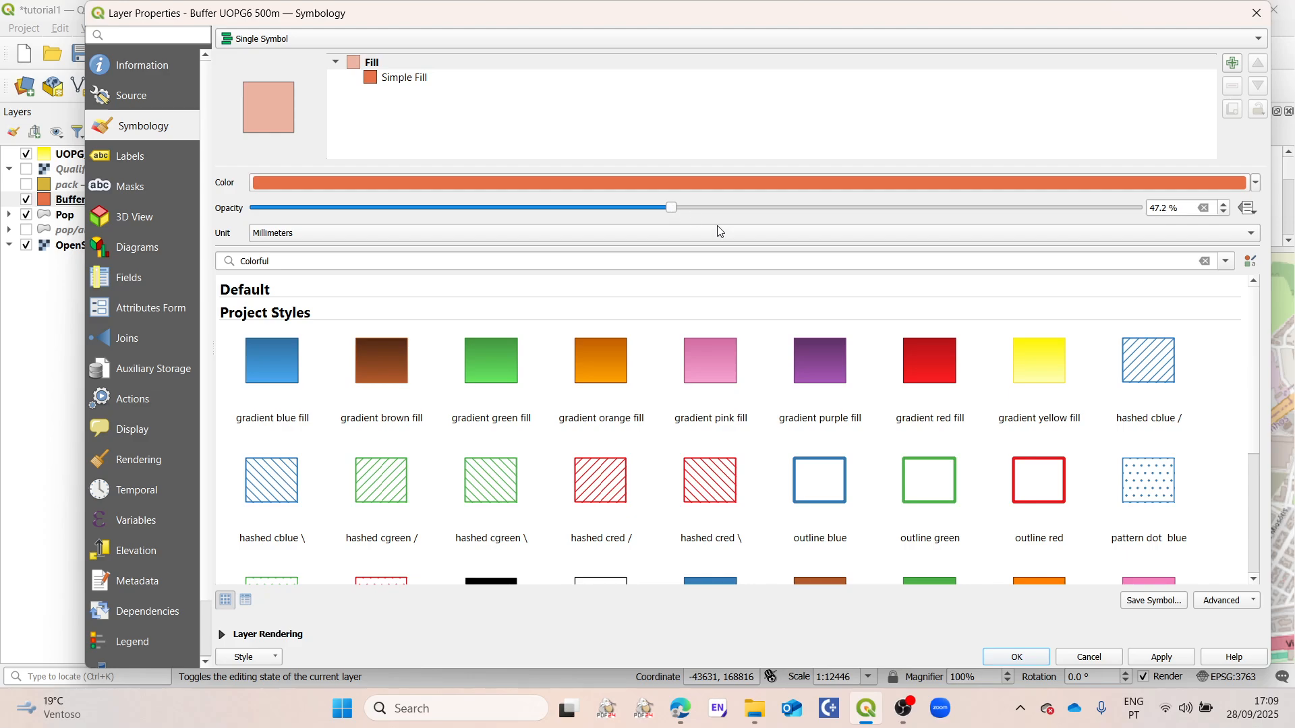
pyautogui.click(1162, 656)
pyautogui.click(1018, 658)
pyautogui.scroll(-1, 860, 429)
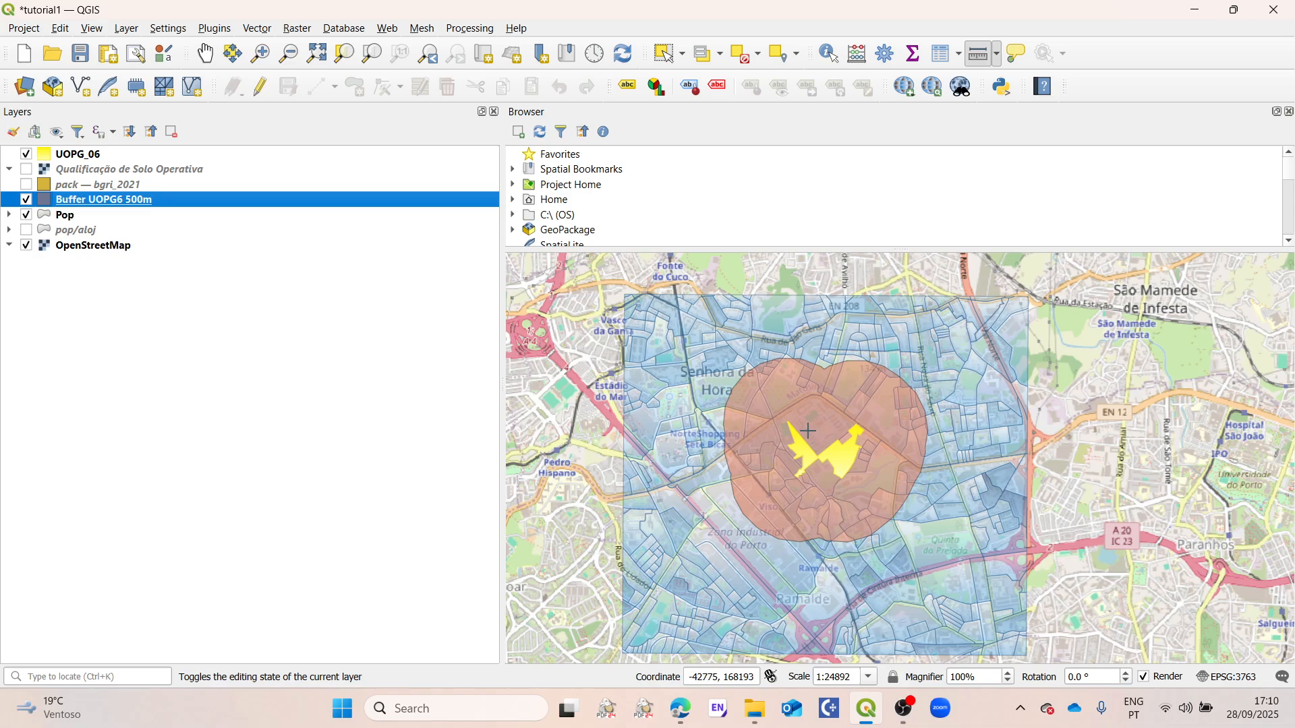
pyautogui.scroll(1, 858, 433)
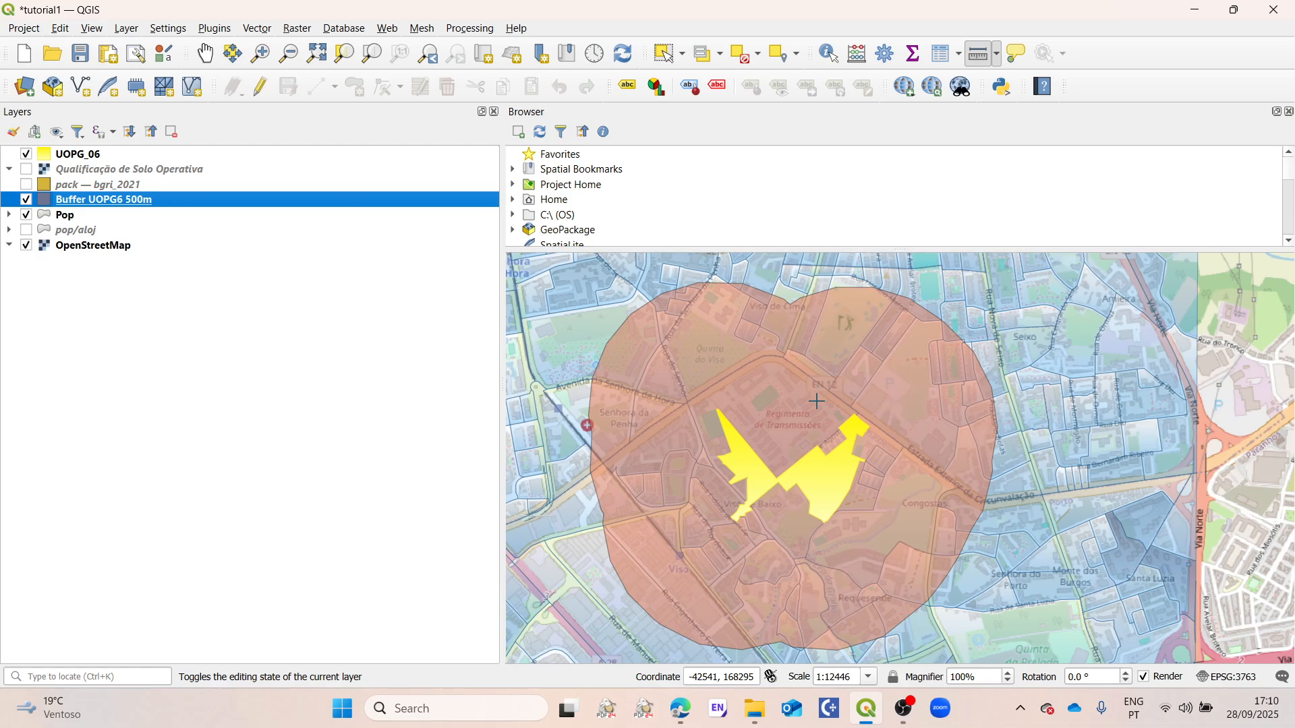
pyautogui.scroll(-1, 817, 403)
pyautogui.scroll(1, 817, 403)
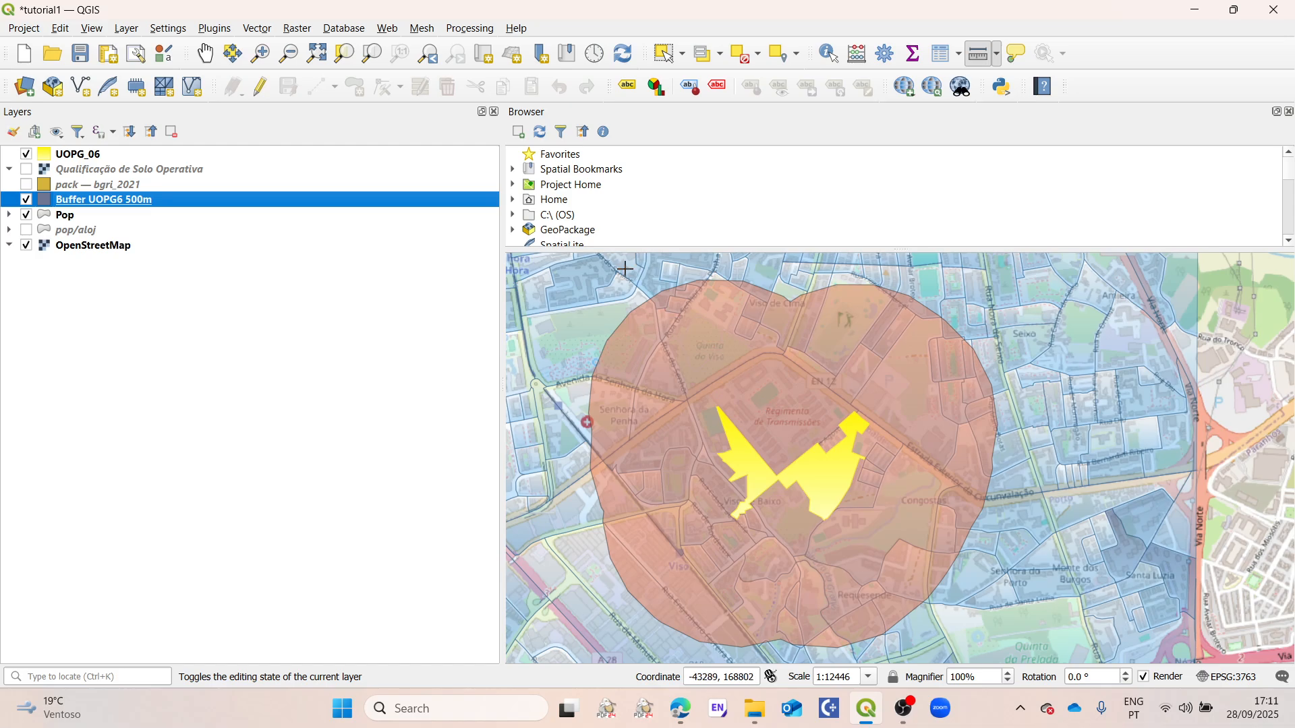
# Step: Set up a Select by Location that picks Pop features by comparing them with the Buffer UOPG6 500m layer
pyautogui.click(259, 29)
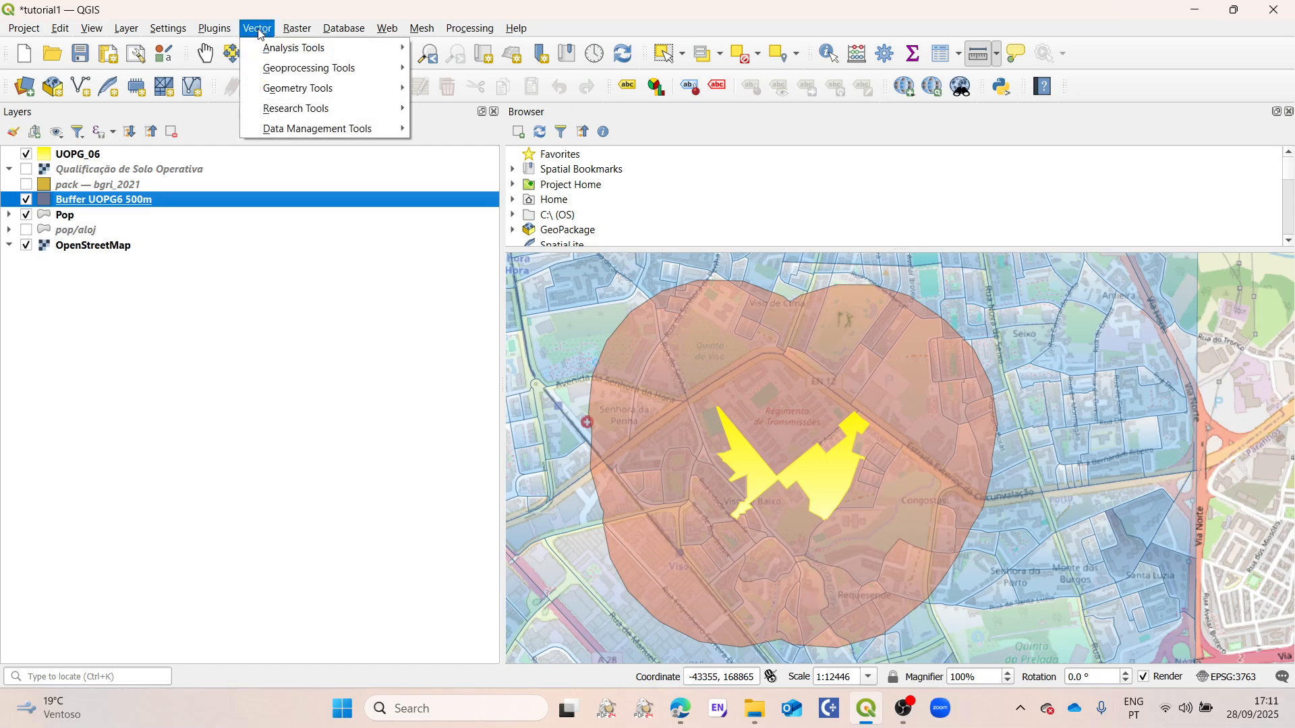
pyautogui.moveTo(317, 108)
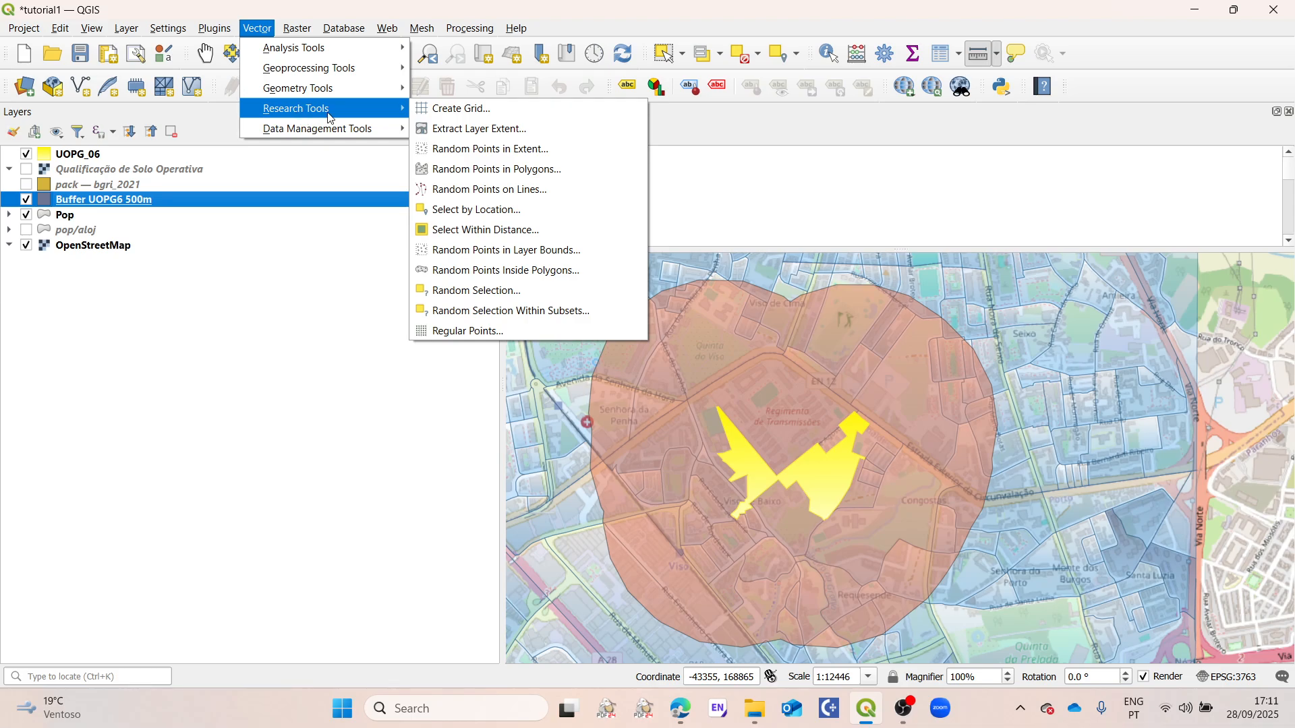
pyautogui.click(481, 215)
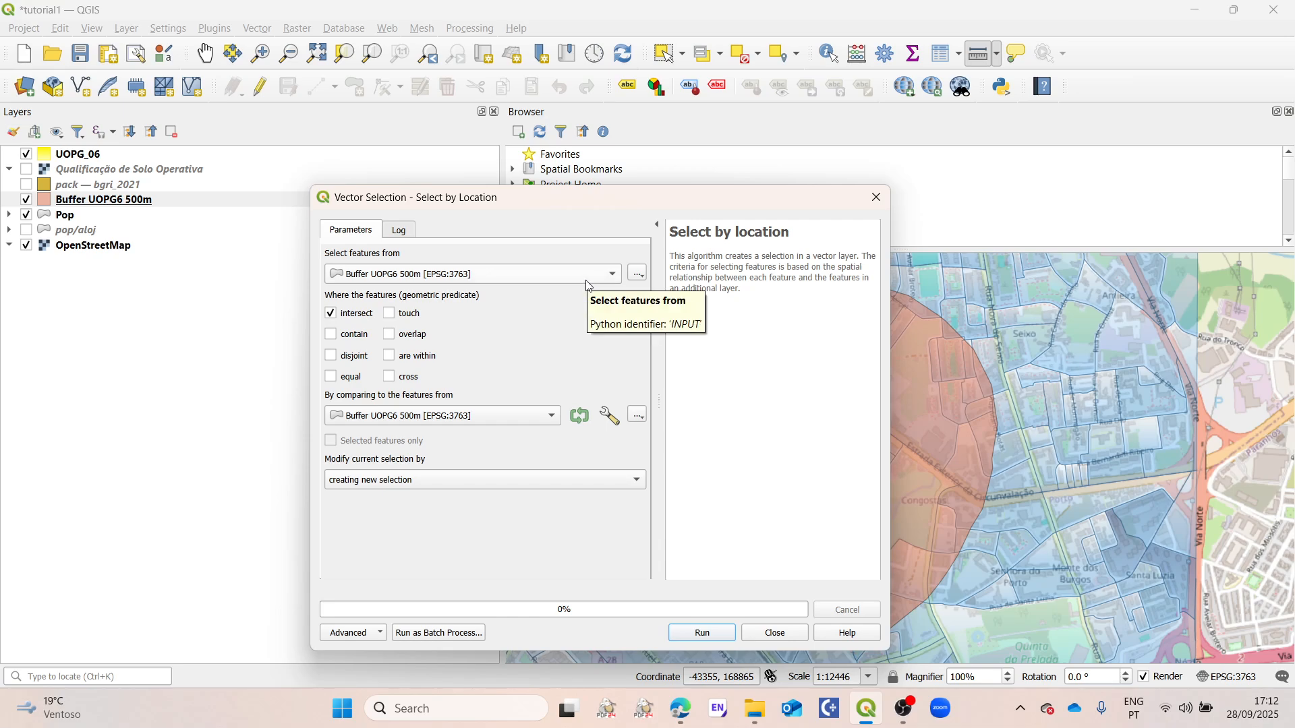
pyautogui.click(410, 275)
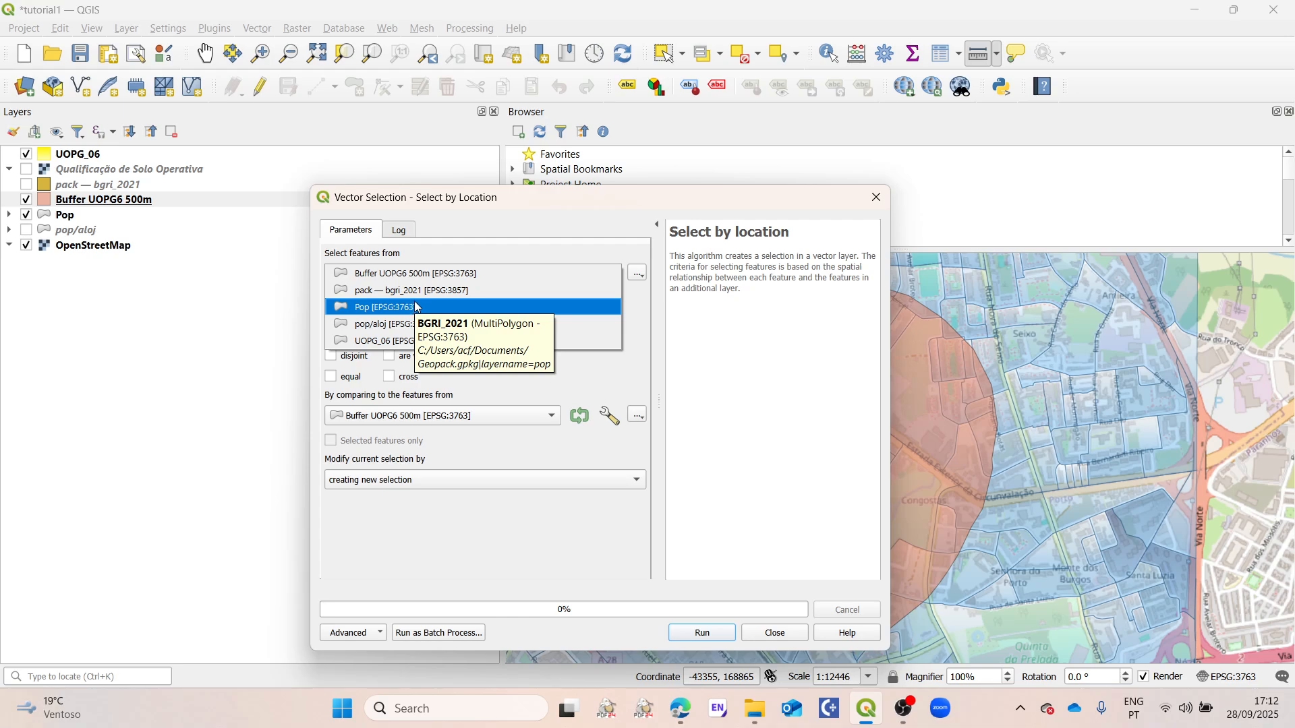
pyautogui.click(378, 308)
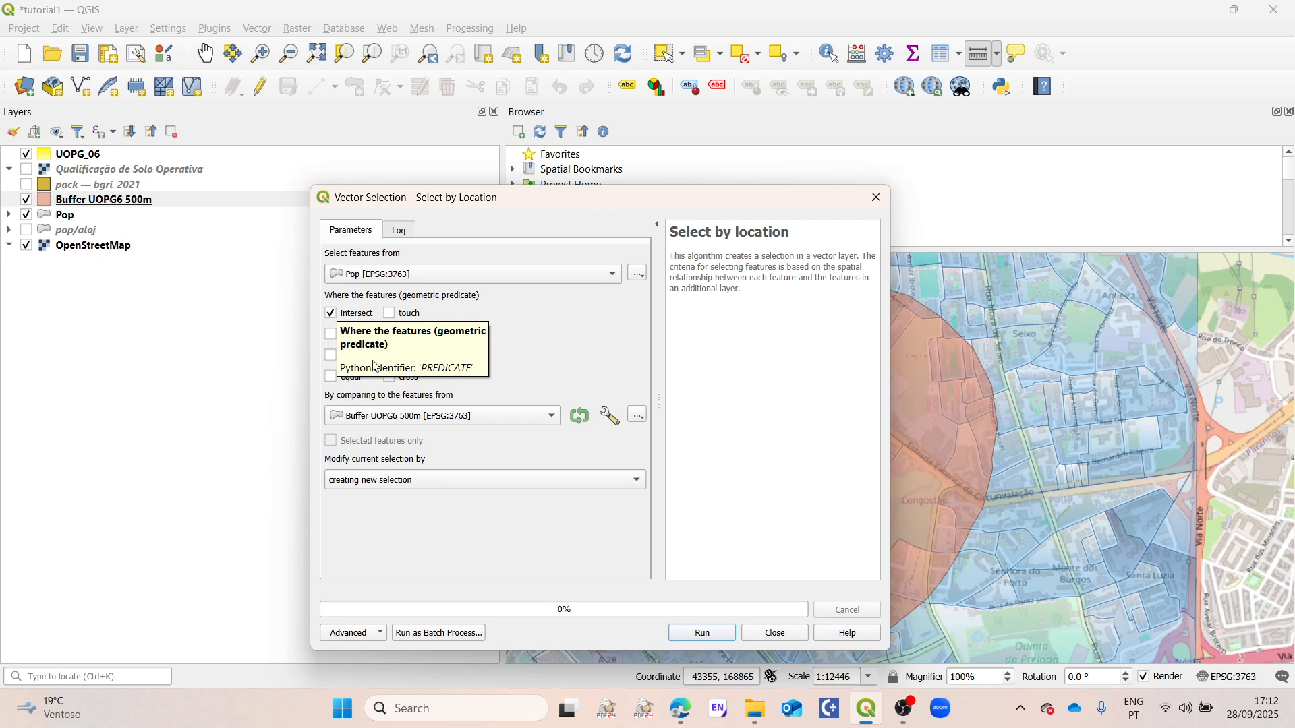
pyautogui.click(398, 418)
pyautogui.click(384, 414)
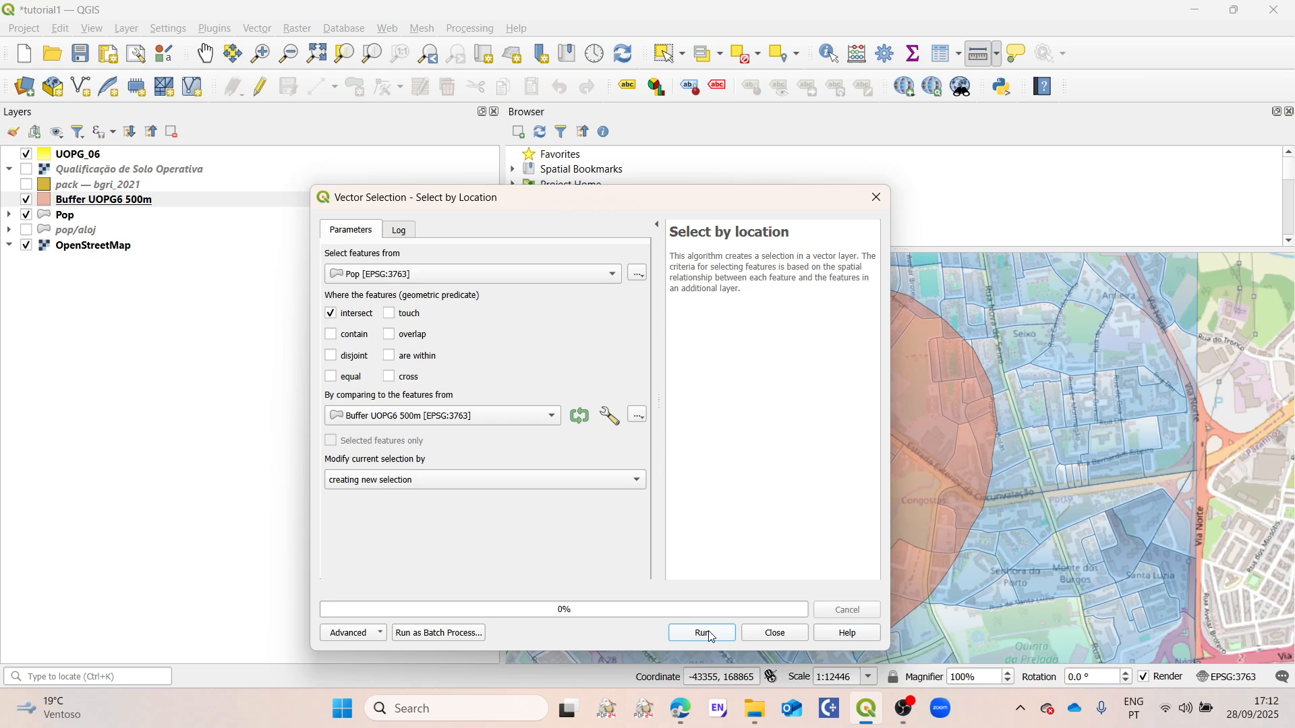
pyautogui.click(331, 333)
pyautogui.click(331, 335)
pyautogui.click(332, 314)
pyautogui.click(331, 335)
pyautogui.click(332, 314)
pyautogui.click(331, 356)
pyautogui.click(332, 335)
pyautogui.click(332, 357)
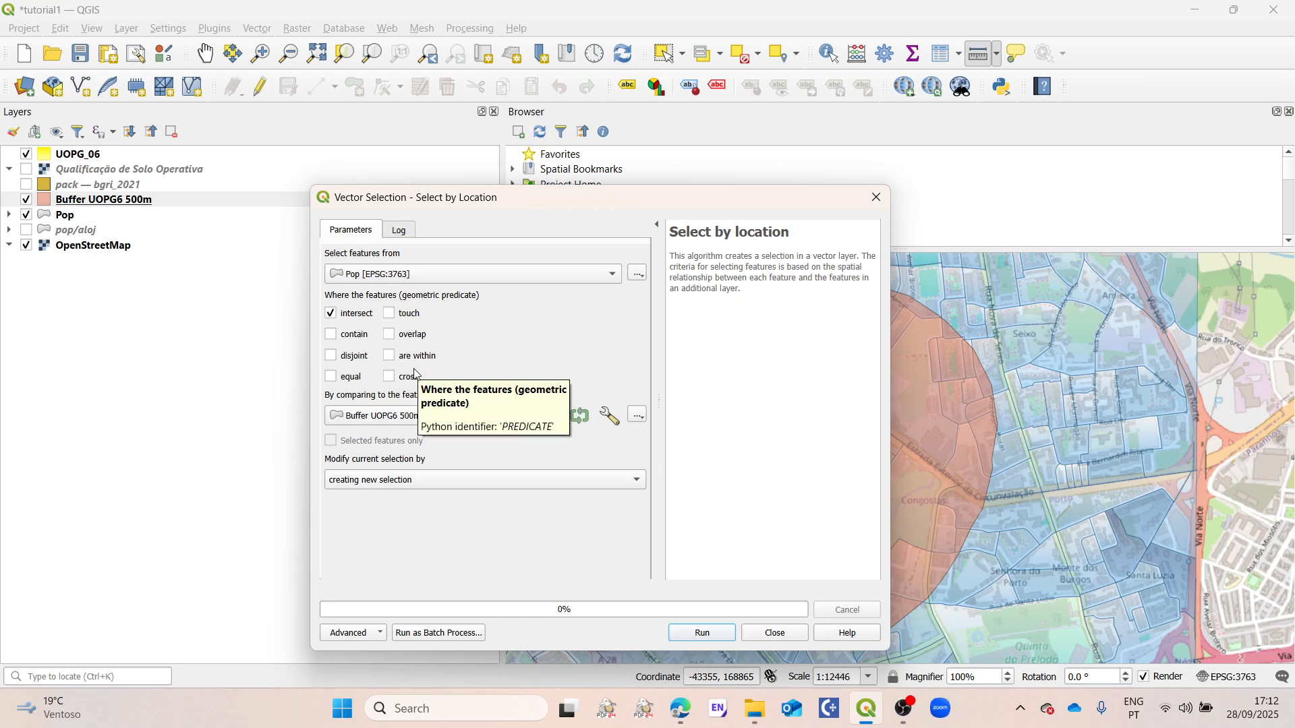
# Step: Run the location selection on Pop features that intersect the buffer as a new selection, and close the tool
pyautogui.click(720, 637)
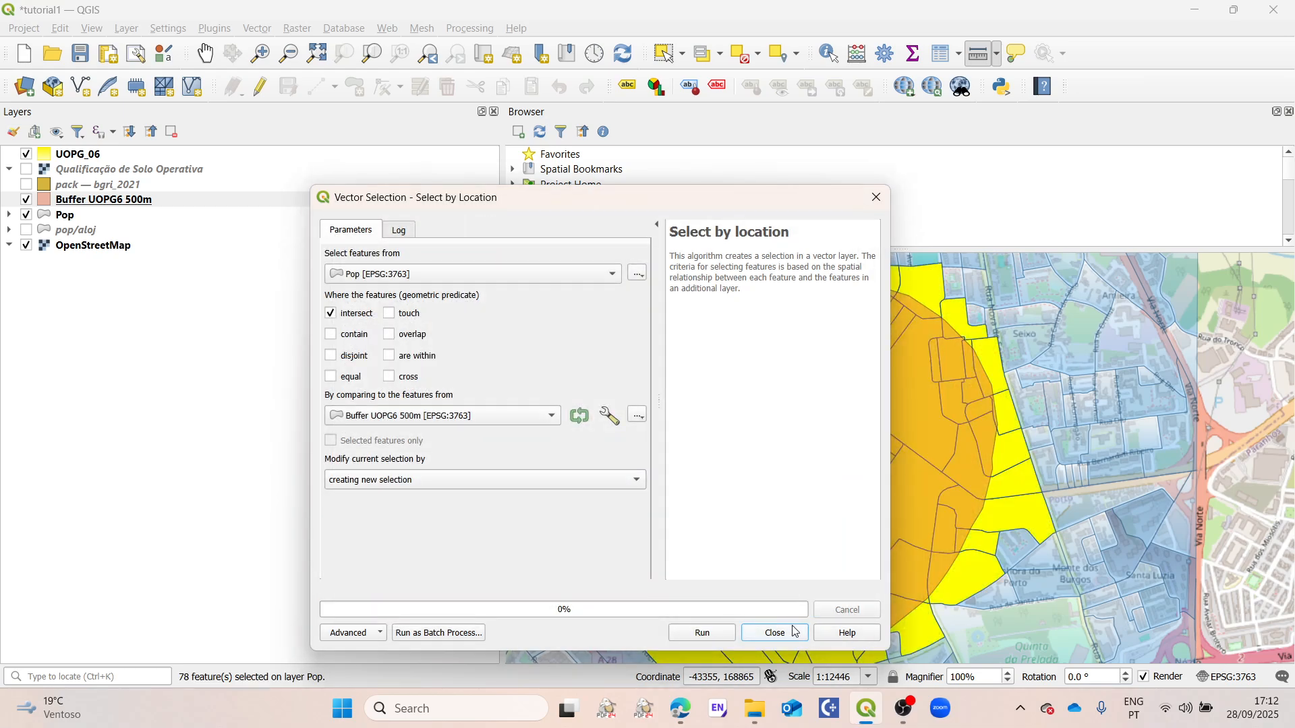
pyautogui.click(775, 634)
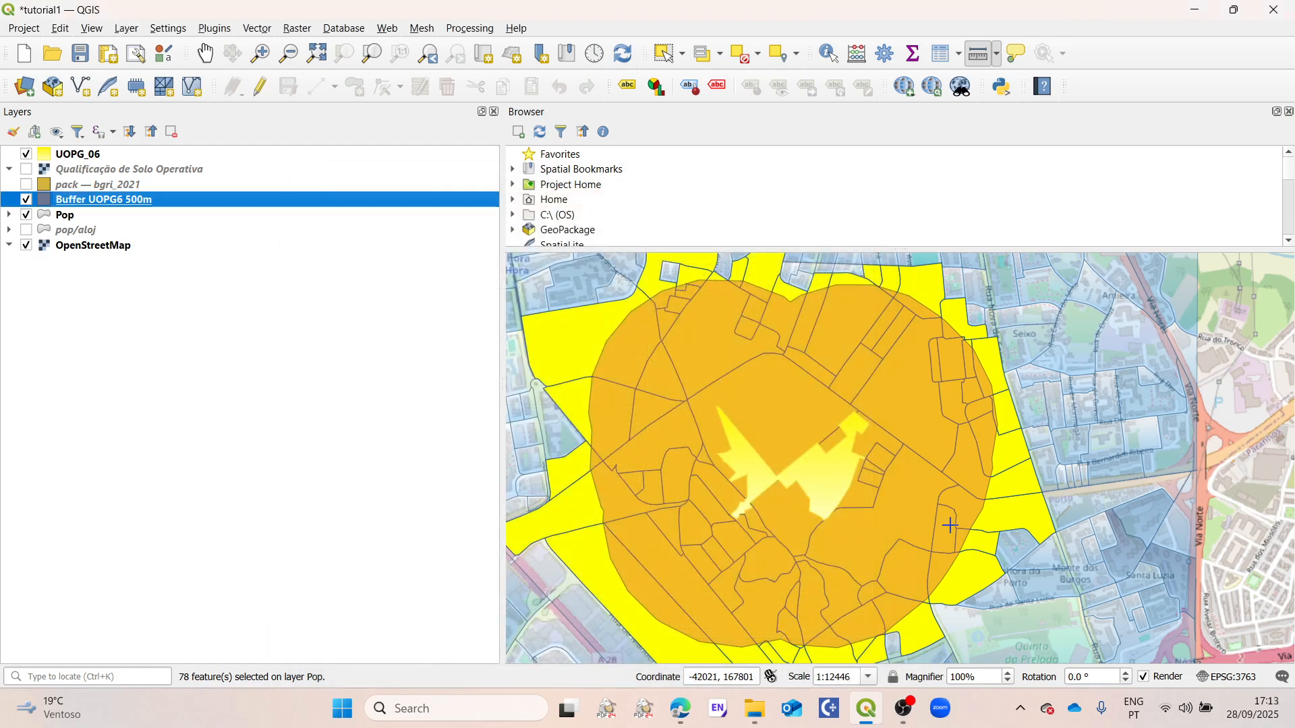
pyautogui.scroll(-1, 950, 524)
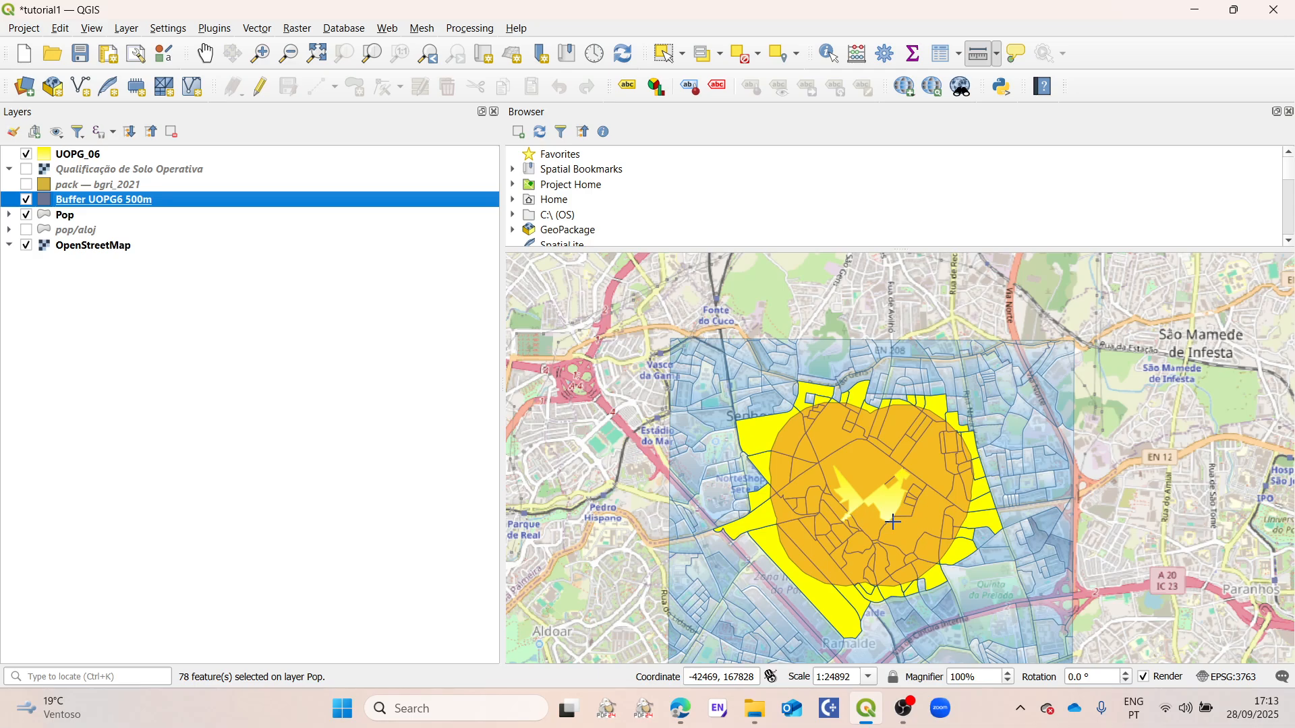
# Step: Show the statistical summary of the Pop layer's INDIVIDUOS field for the selected features only
pyautogui.click(915, 53)
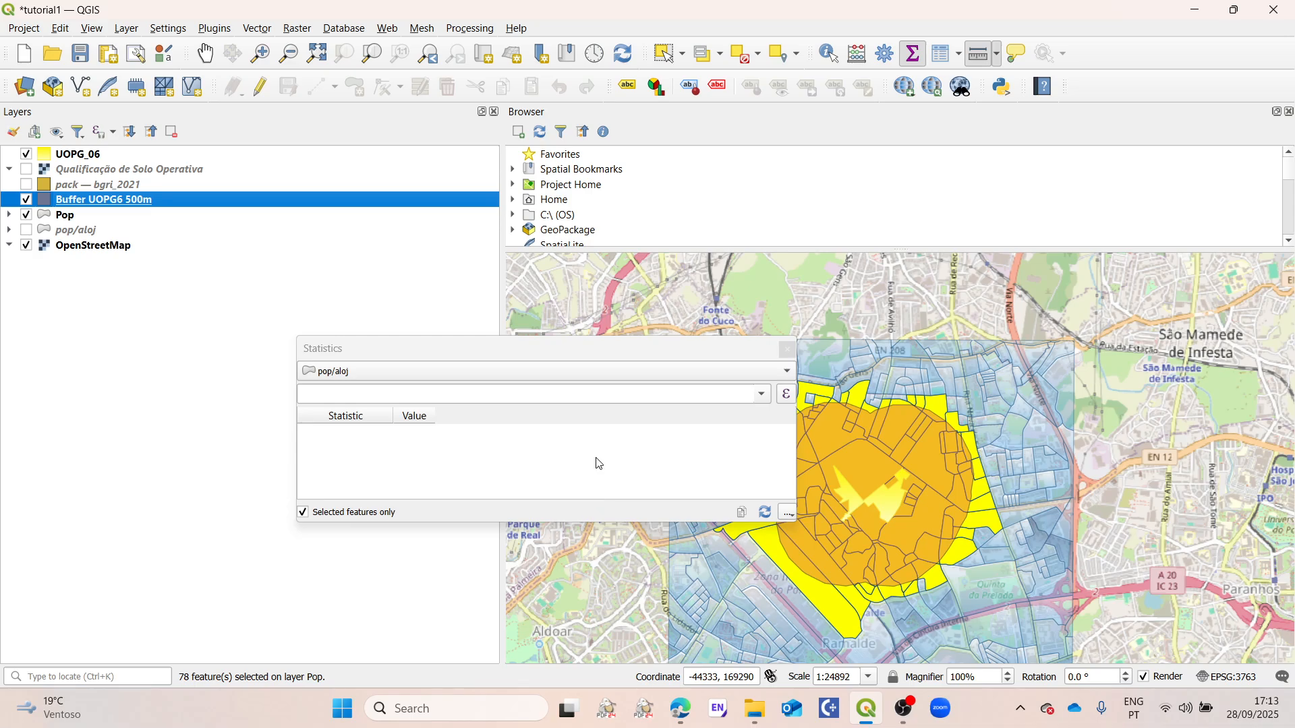
pyautogui.click(351, 372)
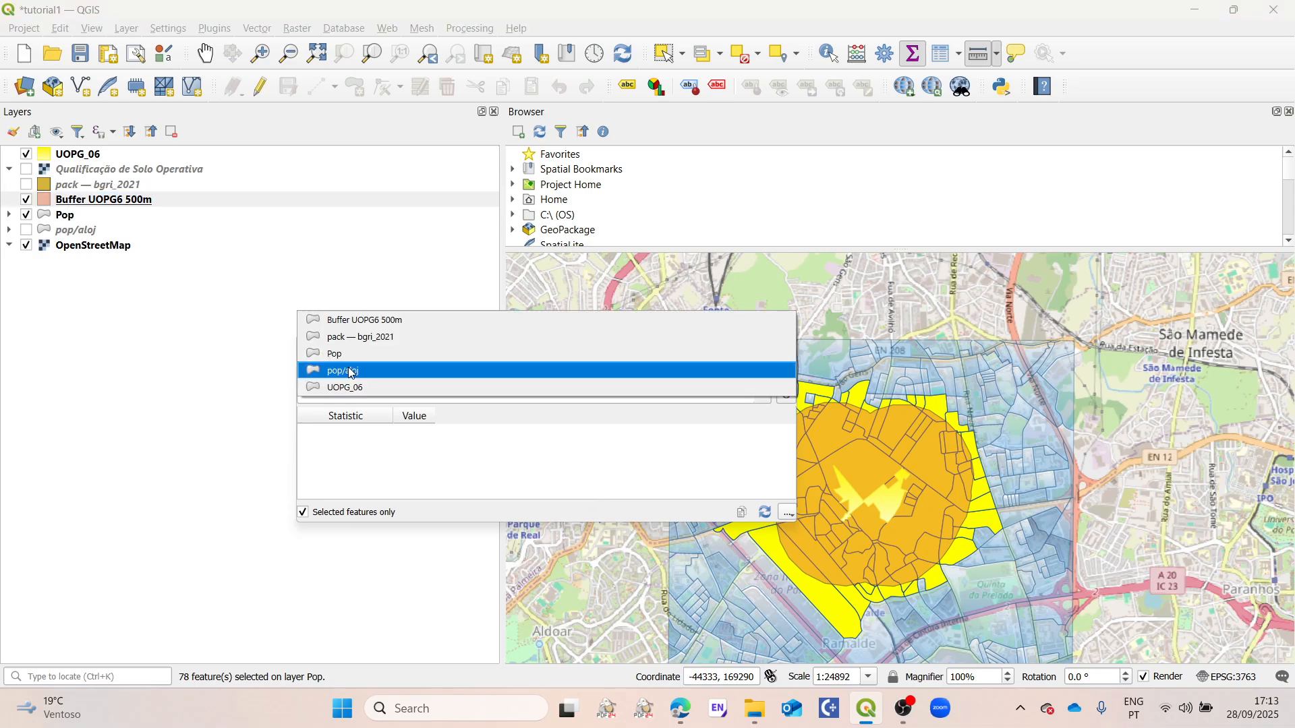
pyautogui.click(335, 354)
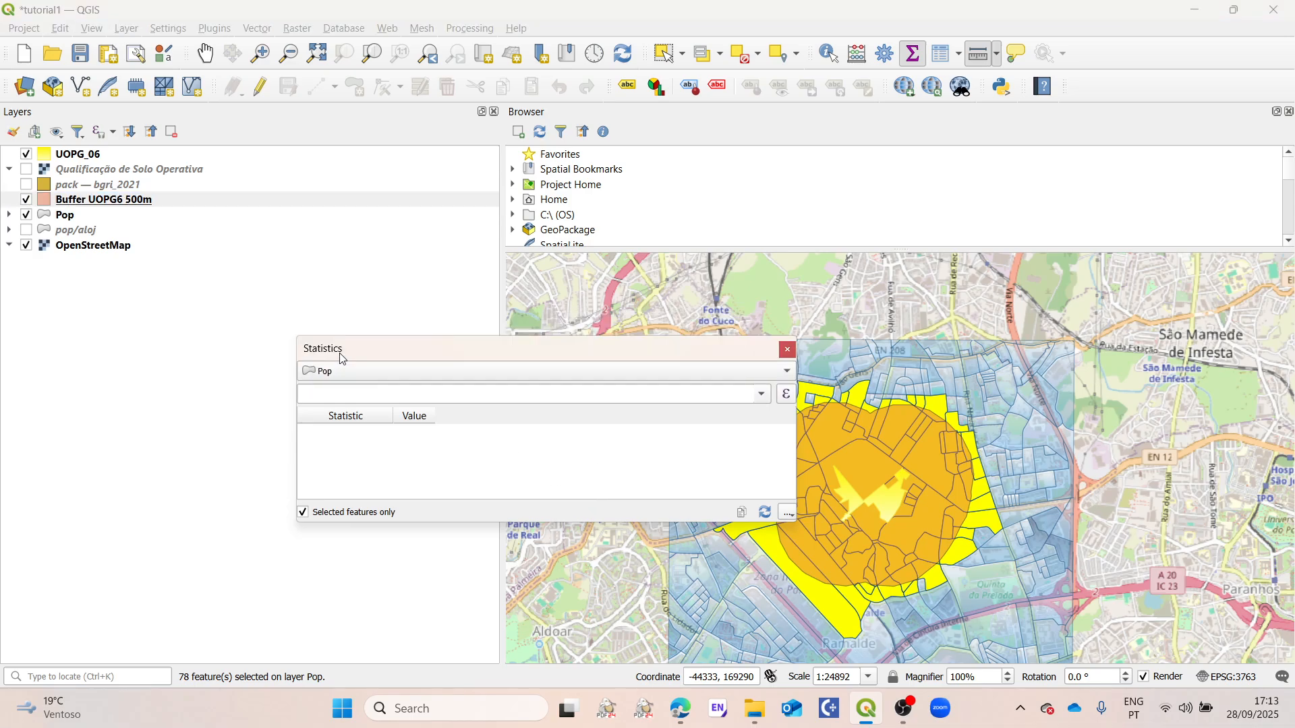
pyautogui.click(765, 399)
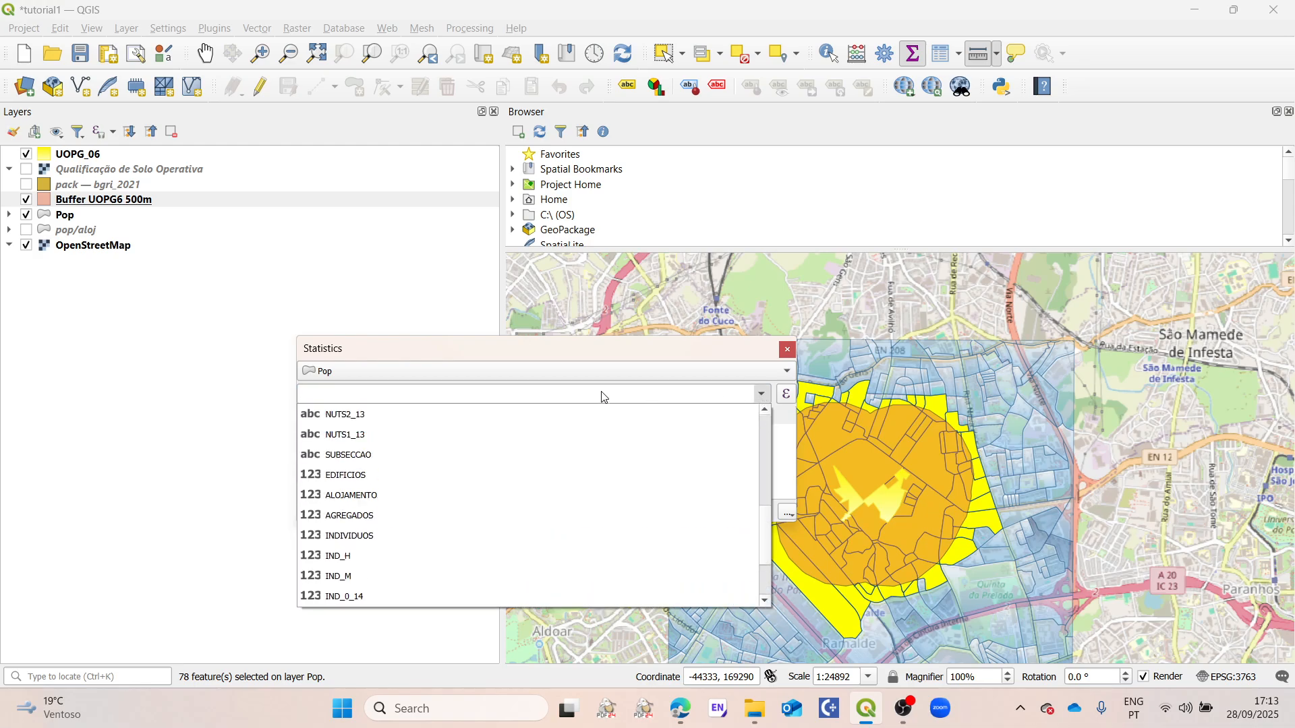
pyautogui.click(356, 535)
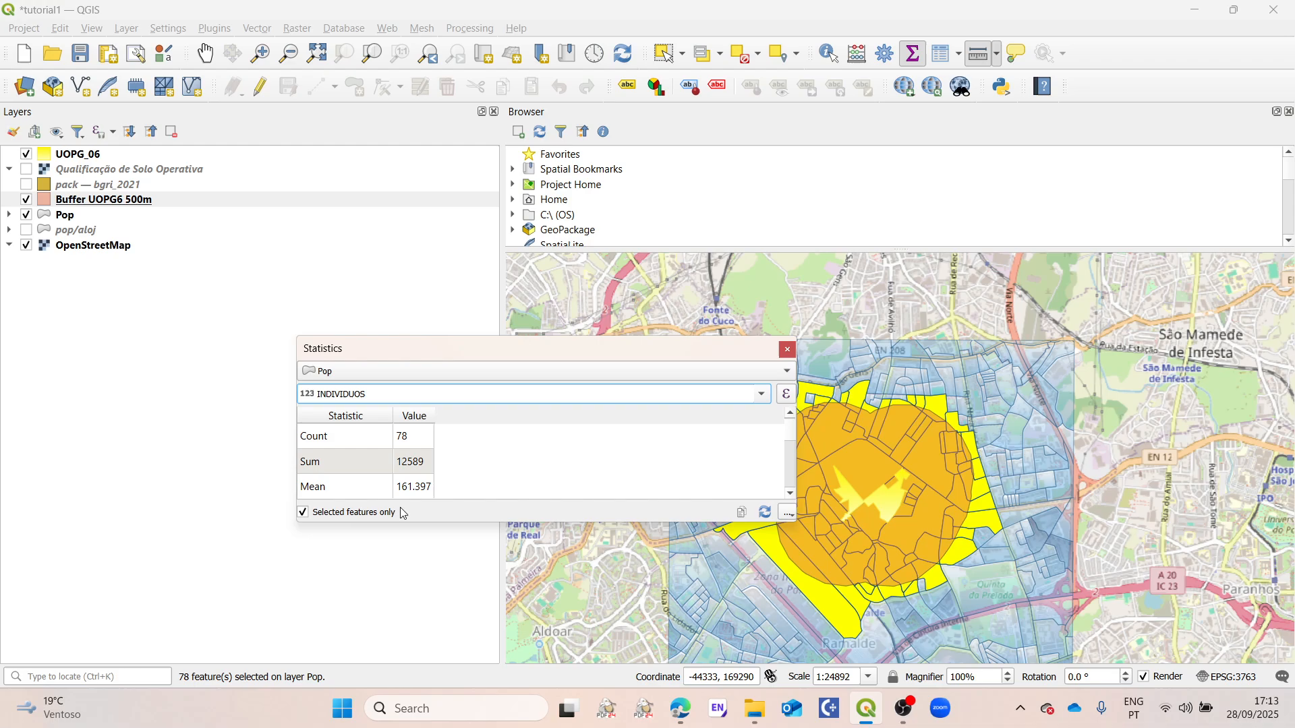
# Step: Compare the INDIVIDUOS statistics of all Pop features with those of the selected features only, and close the summary
pyautogui.click(305, 514)
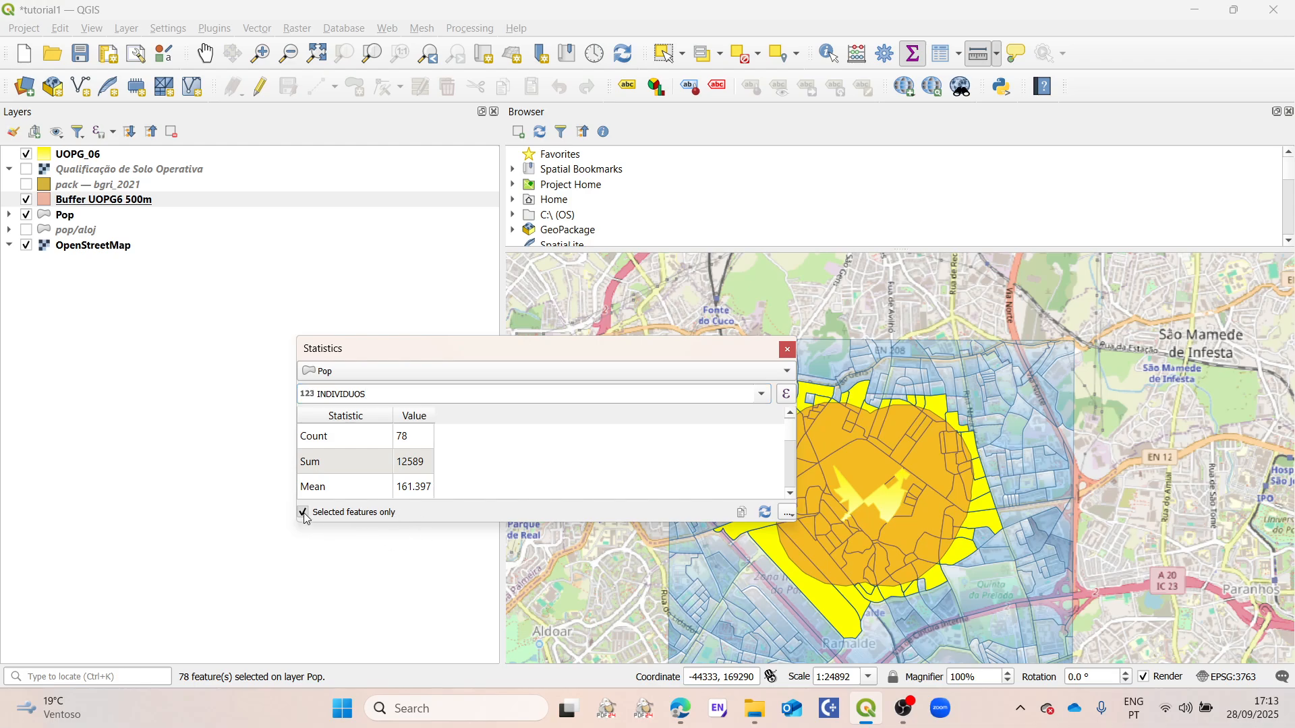
pyautogui.click(304, 513)
pyautogui.click(304, 514)
pyautogui.click(305, 515)
pyautogui.click(302, 514)
pyautogui.click(303, 515)
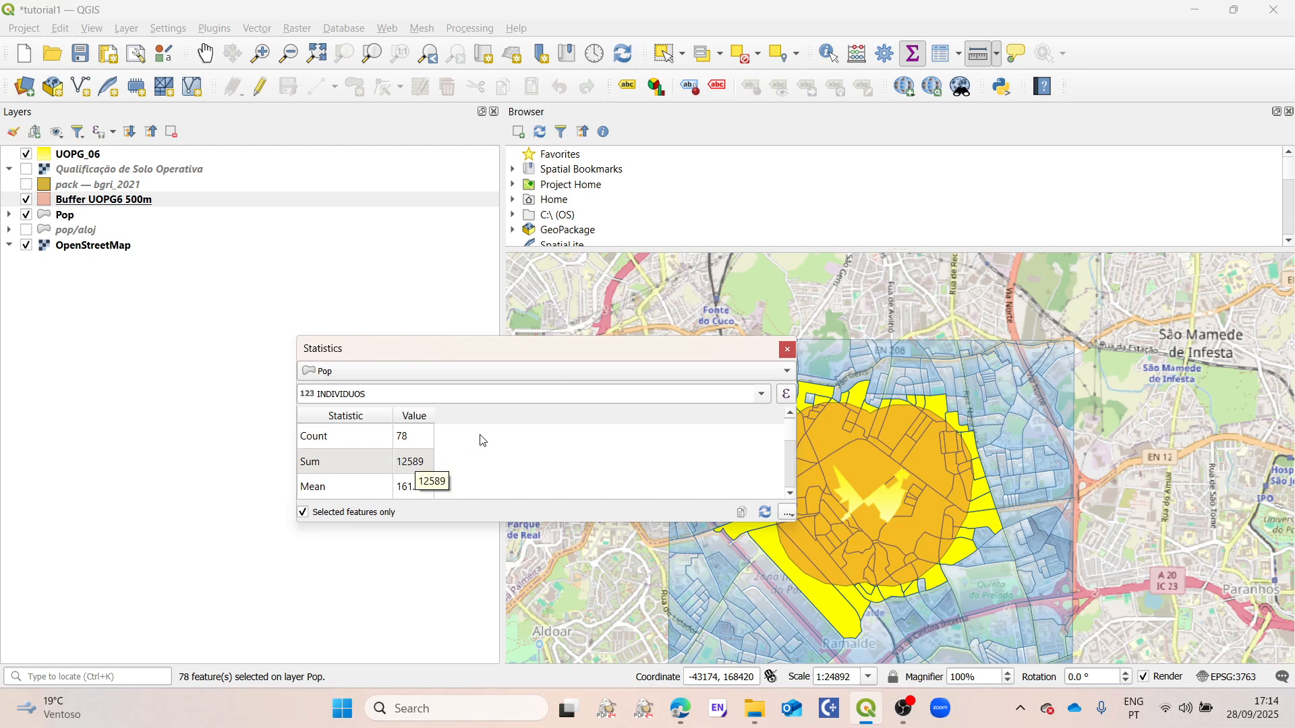
pyautogui.click(788, 351)
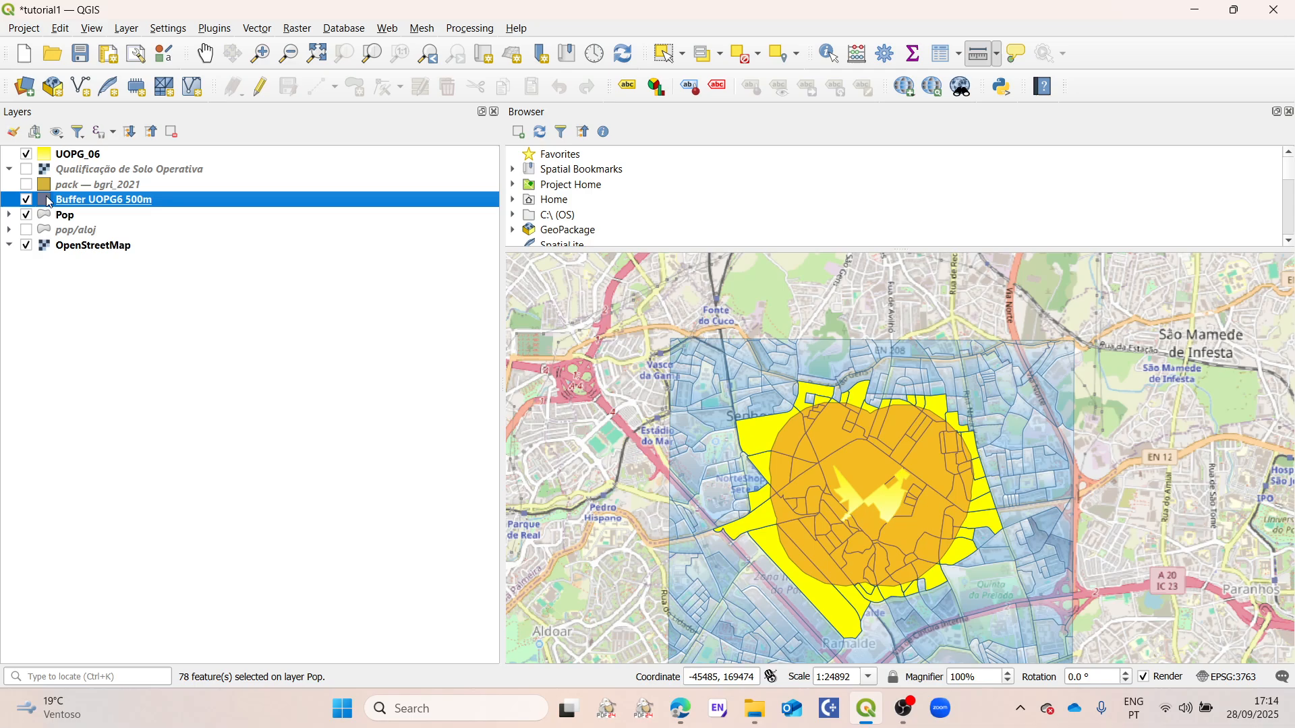
pyautogui.rightClick(128, 207)
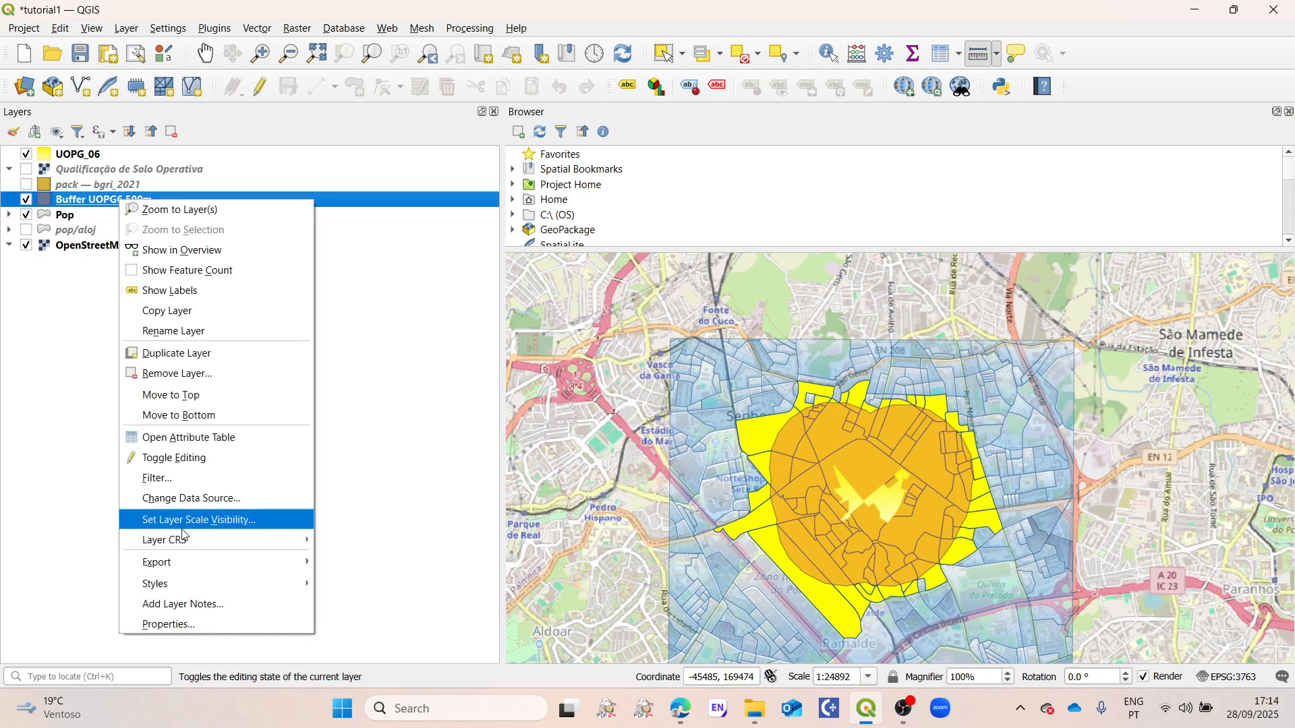
pyautogui.click(190, 628)
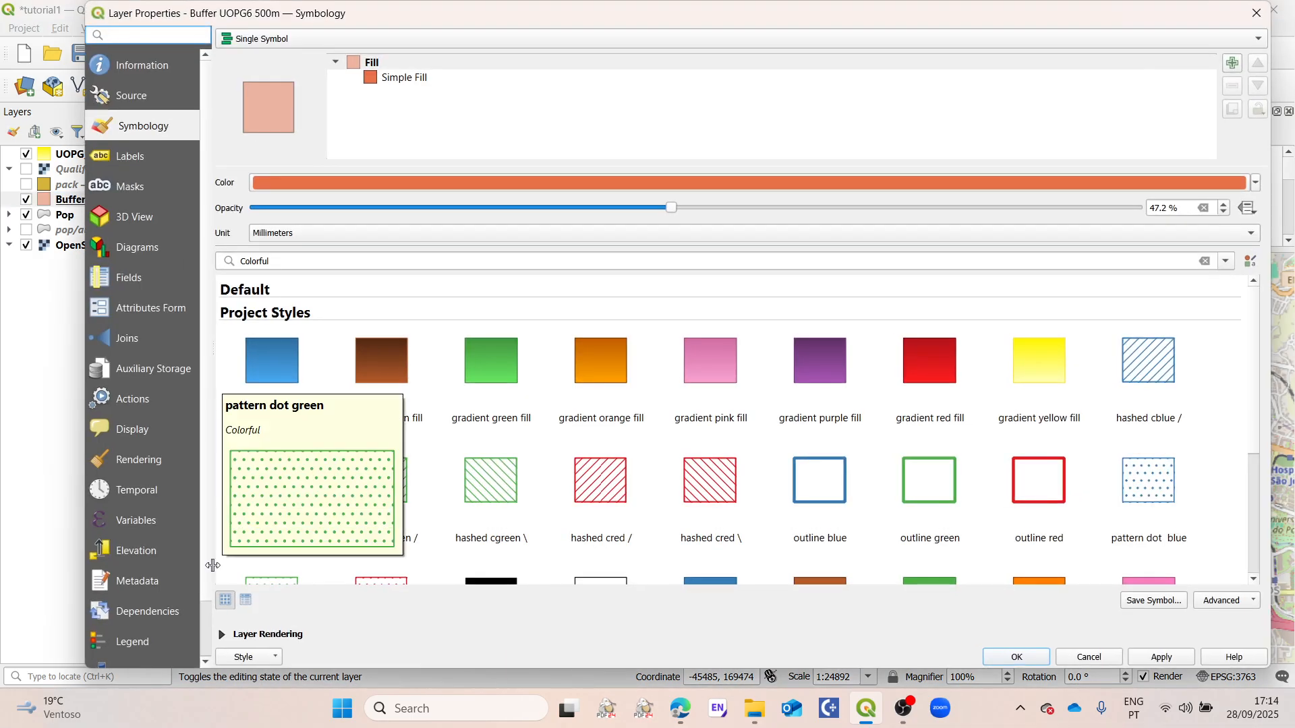
pyautogui.click(1258, 13)
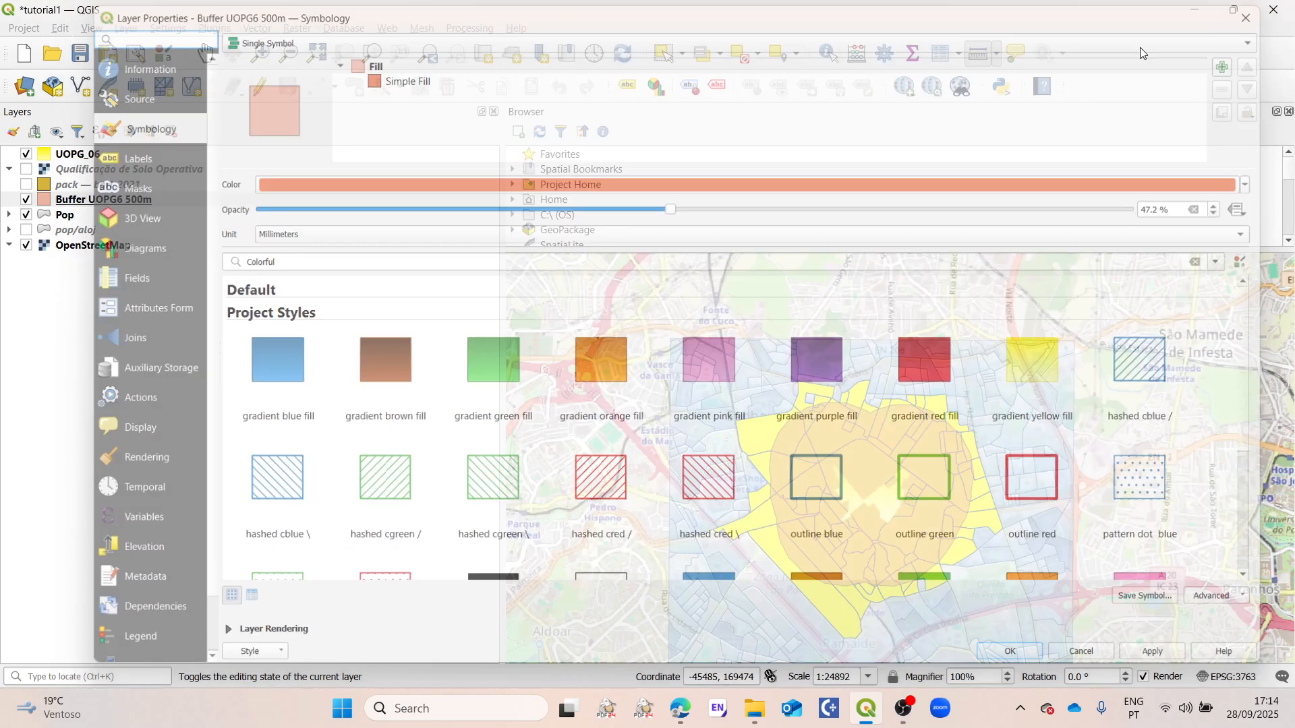
# Step: Open the Buffer UOPG6 500m attribute table for editing and add a decimal number (real) field named Pop buffer 500m
pyautogui.rightClick(107, 205)
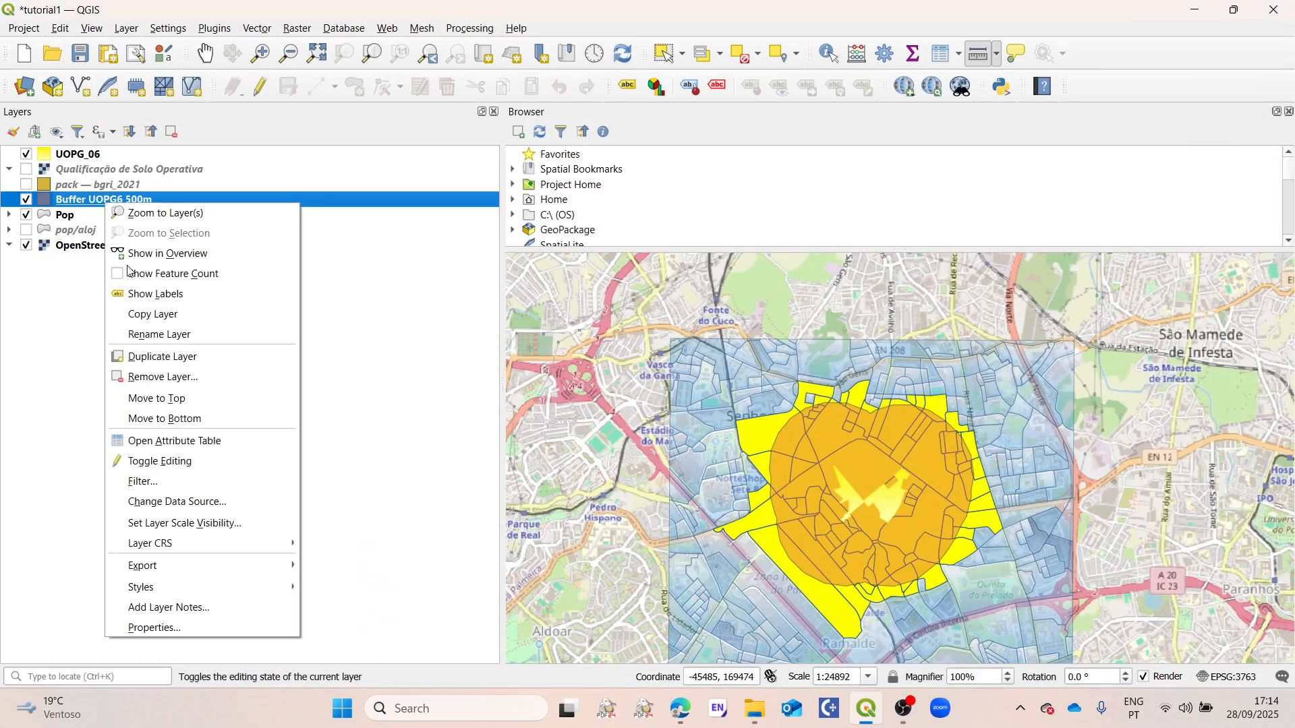
pyautogui.click(173, 444)
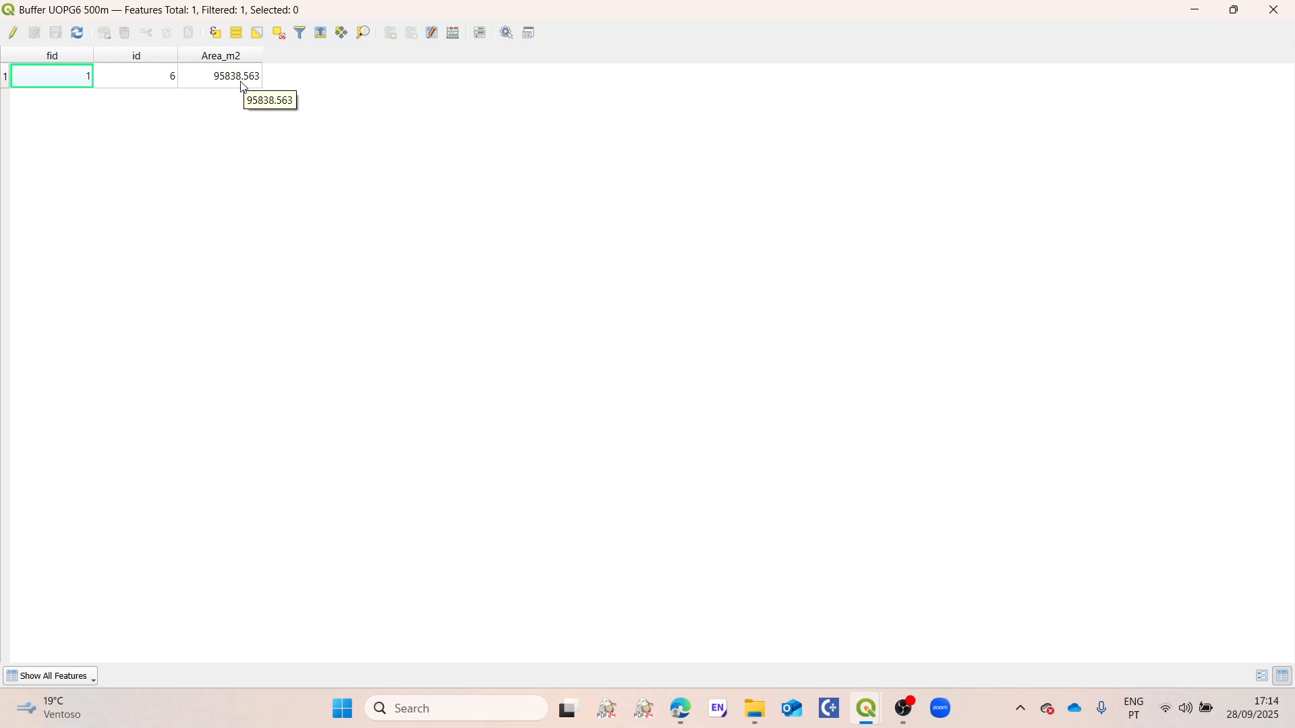
pyautogui.click(14, 38)
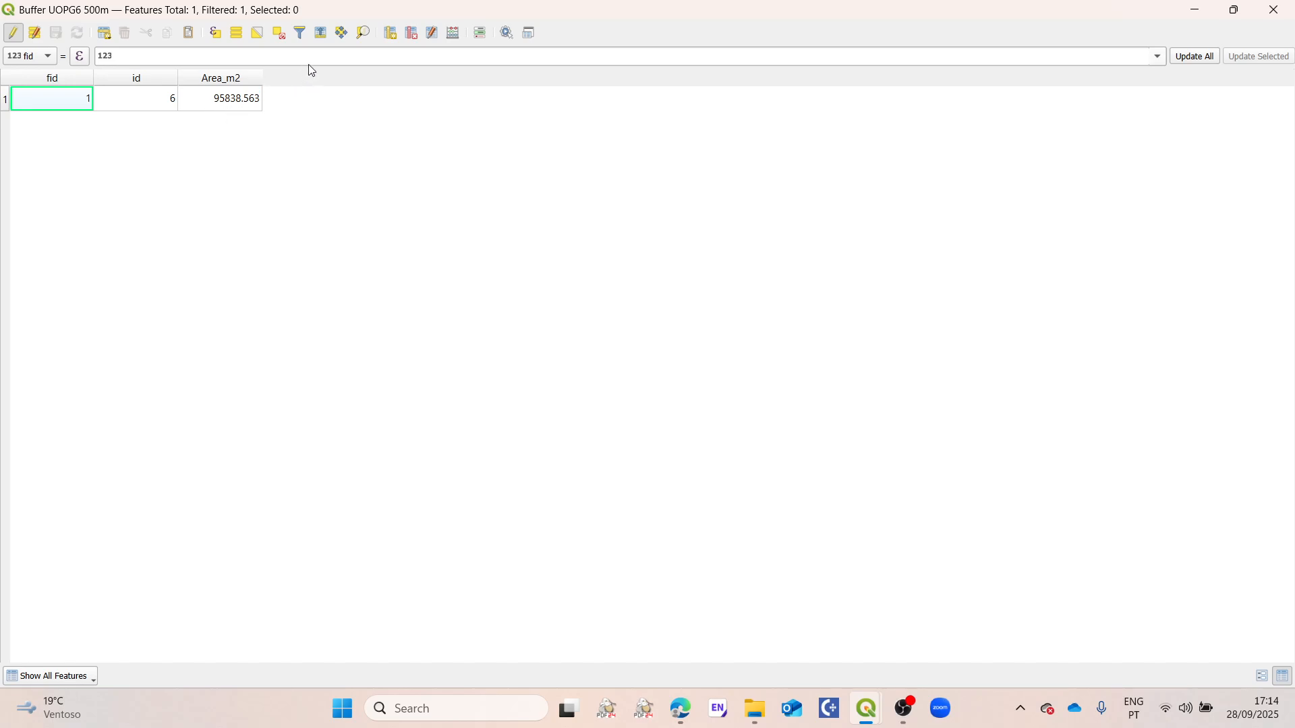
pyautogui.click(391, 34)
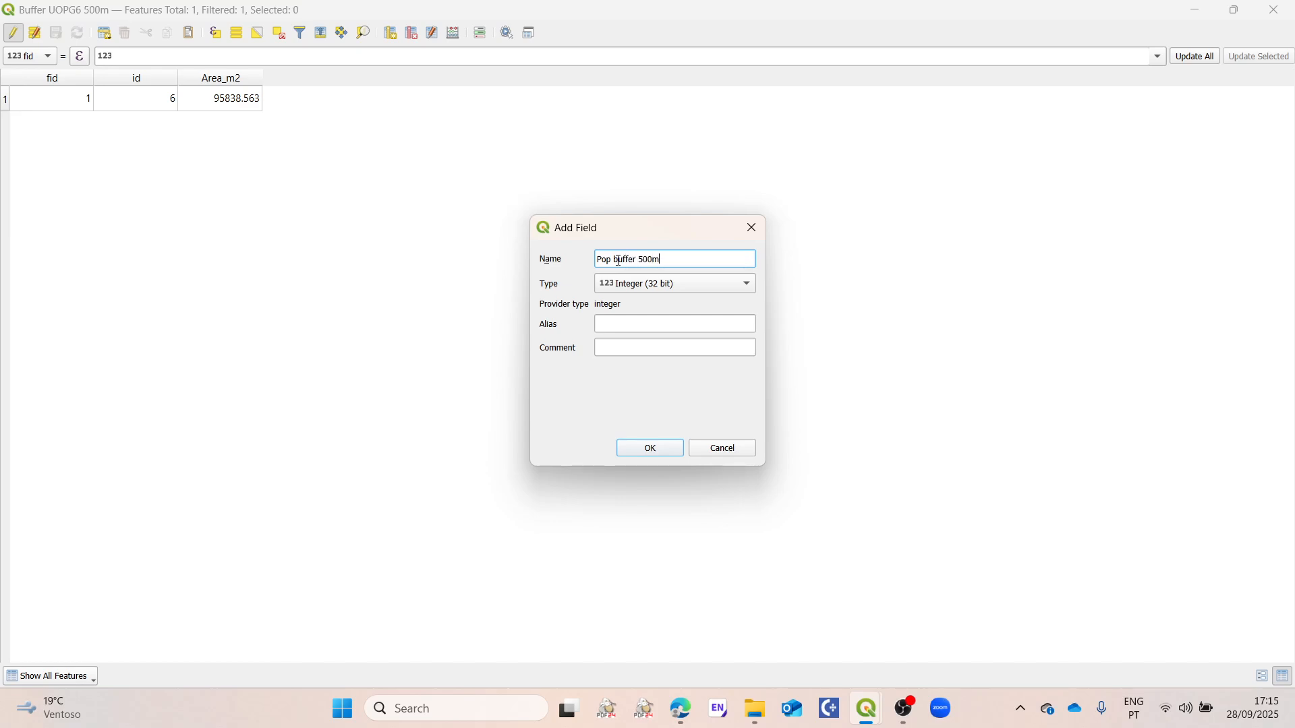
pyautogui.click(648, 289)
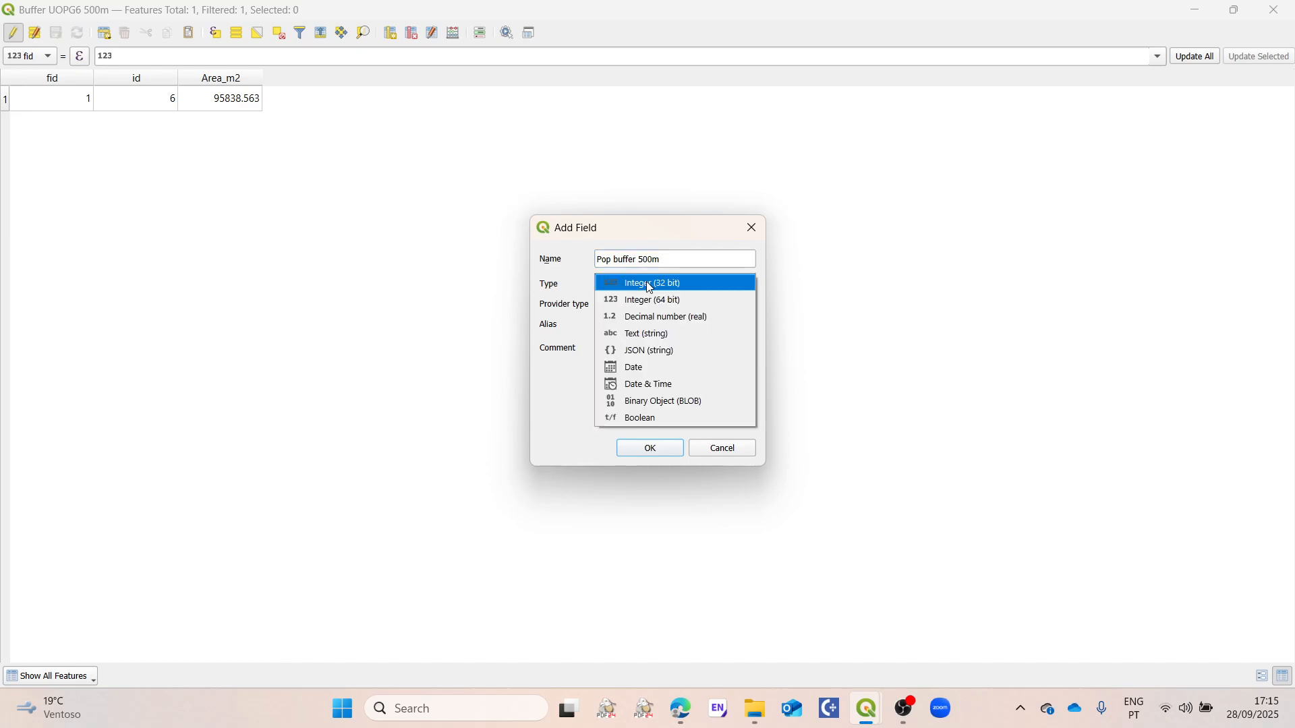
pyautogui.click(669, 319)
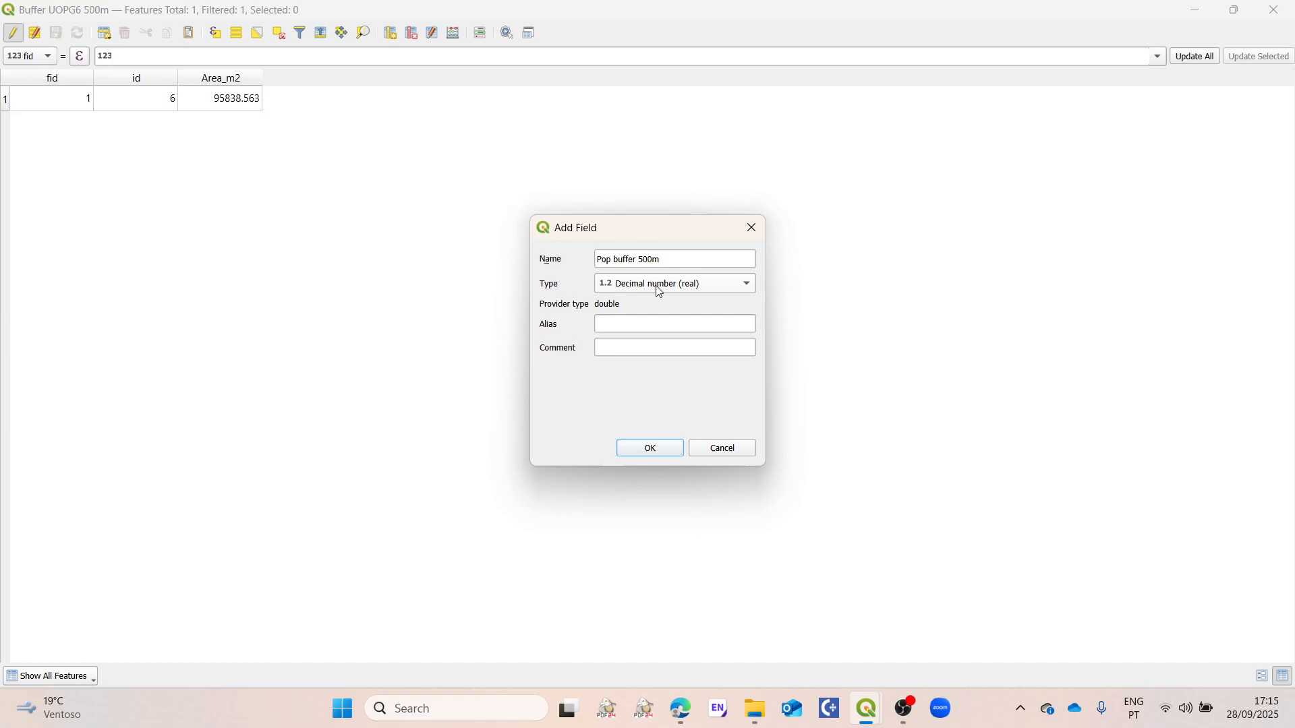
pyautogui.click(645, 450)
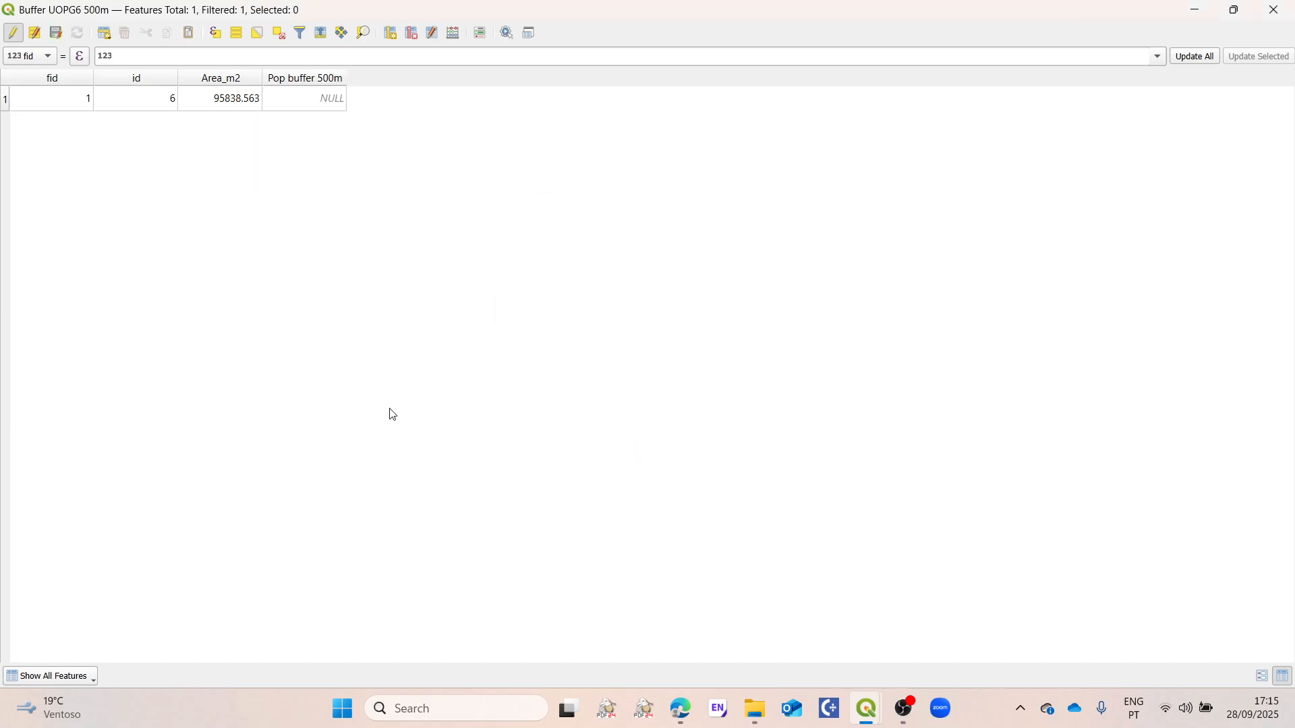
# Step: Enter 12589 as the buffer feature's Pop buffer 500m value, save the edits, end editing and close the attribute table
pyautogui.doubleClick(332, 98)
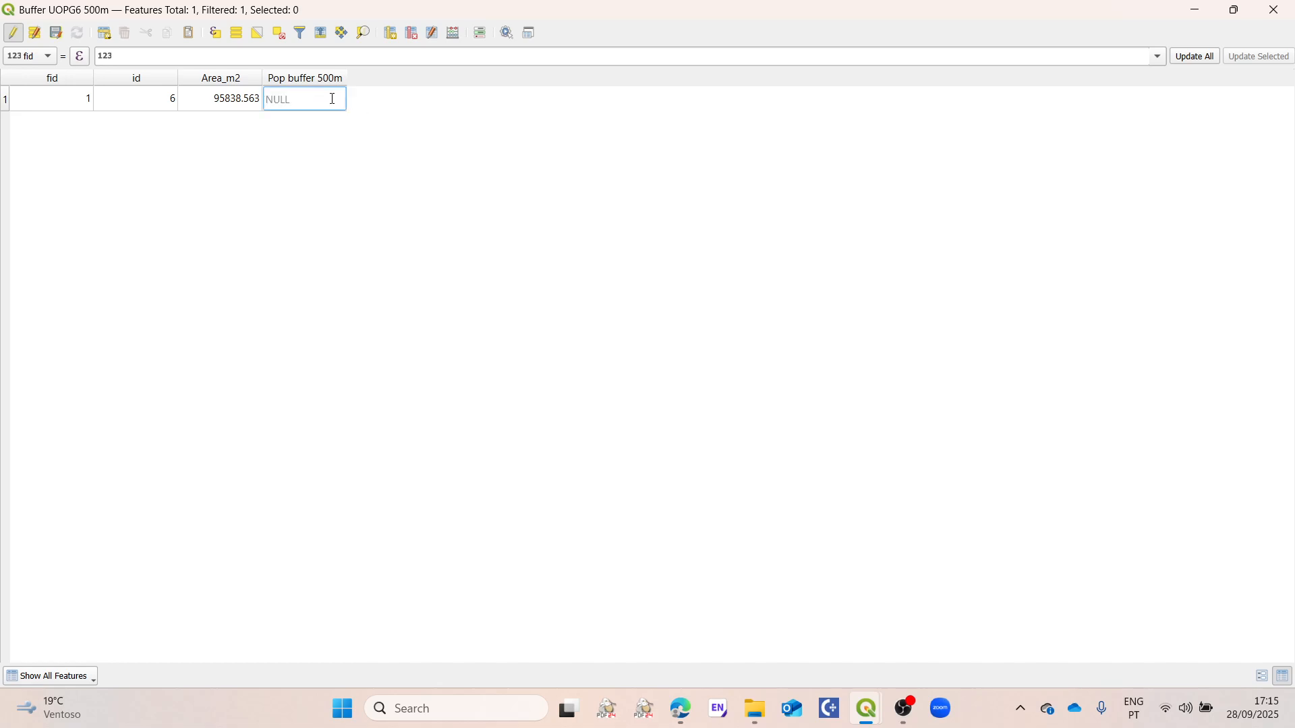
pyautogui.write('12589')
pyautogui.click(145, 199)
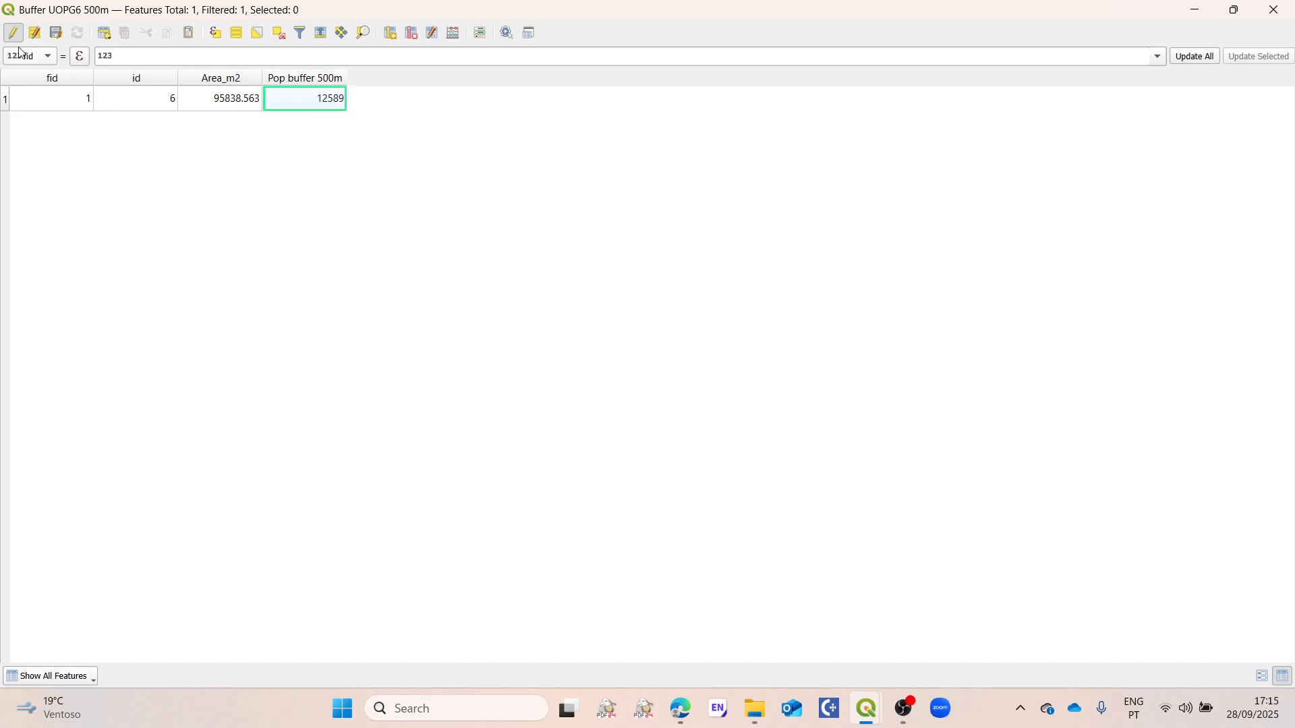
pyautogui.click(57, 34)
pyautogui.click(13, 34)
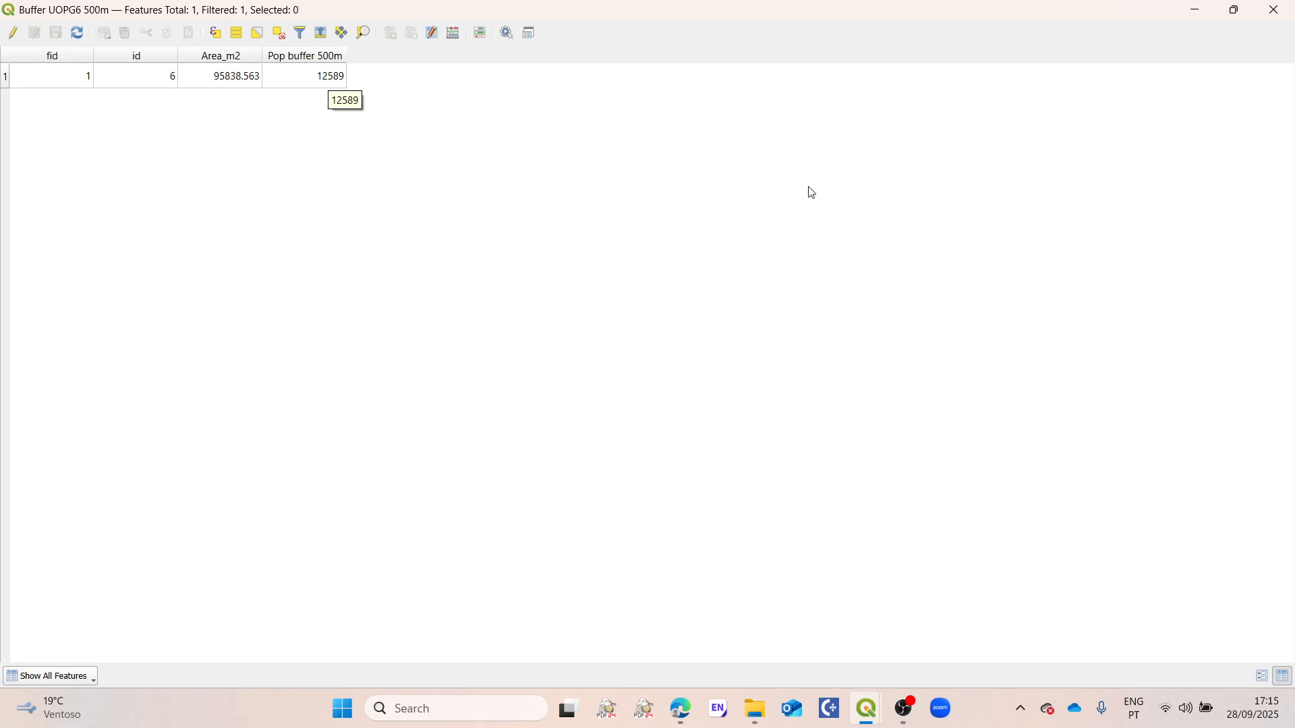
pyautogui.click(1281, 7)
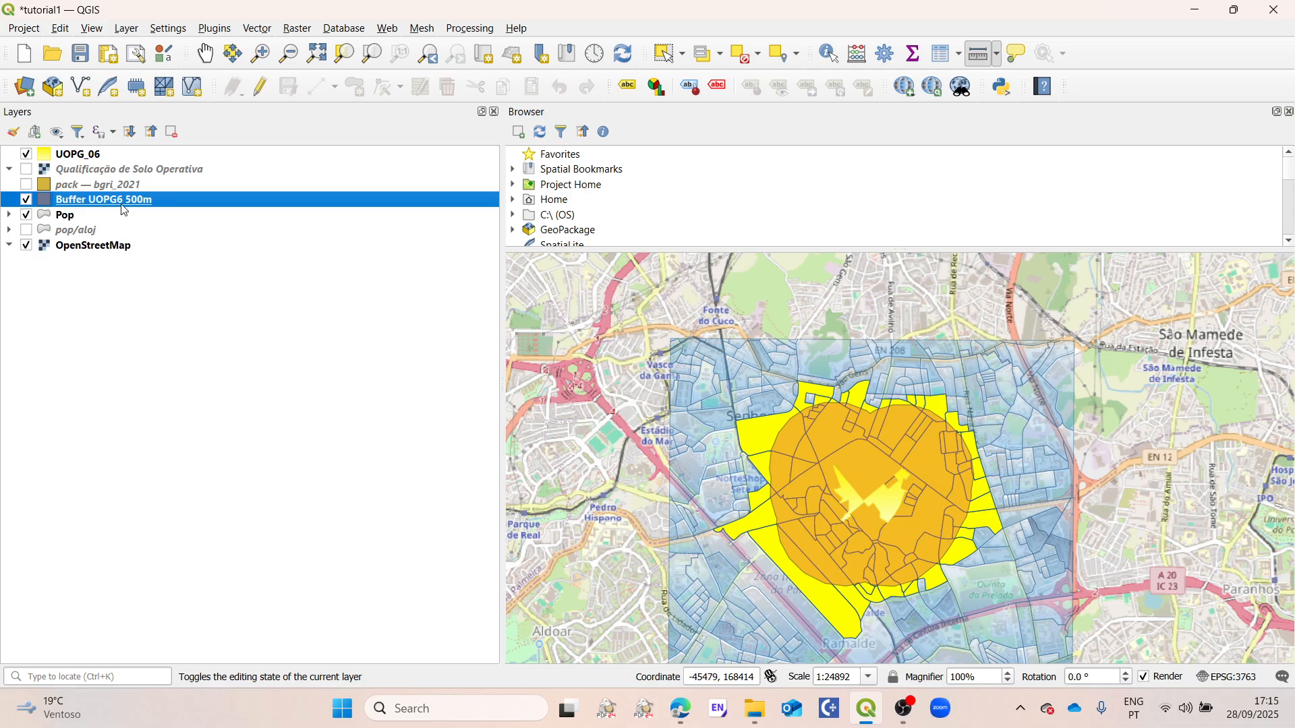
# Step: Turn on single labels for the Buffer UOPG6 500m layer, using the Pop buffer 500m field as the label value
pyautogui.rightClick(96, 202)
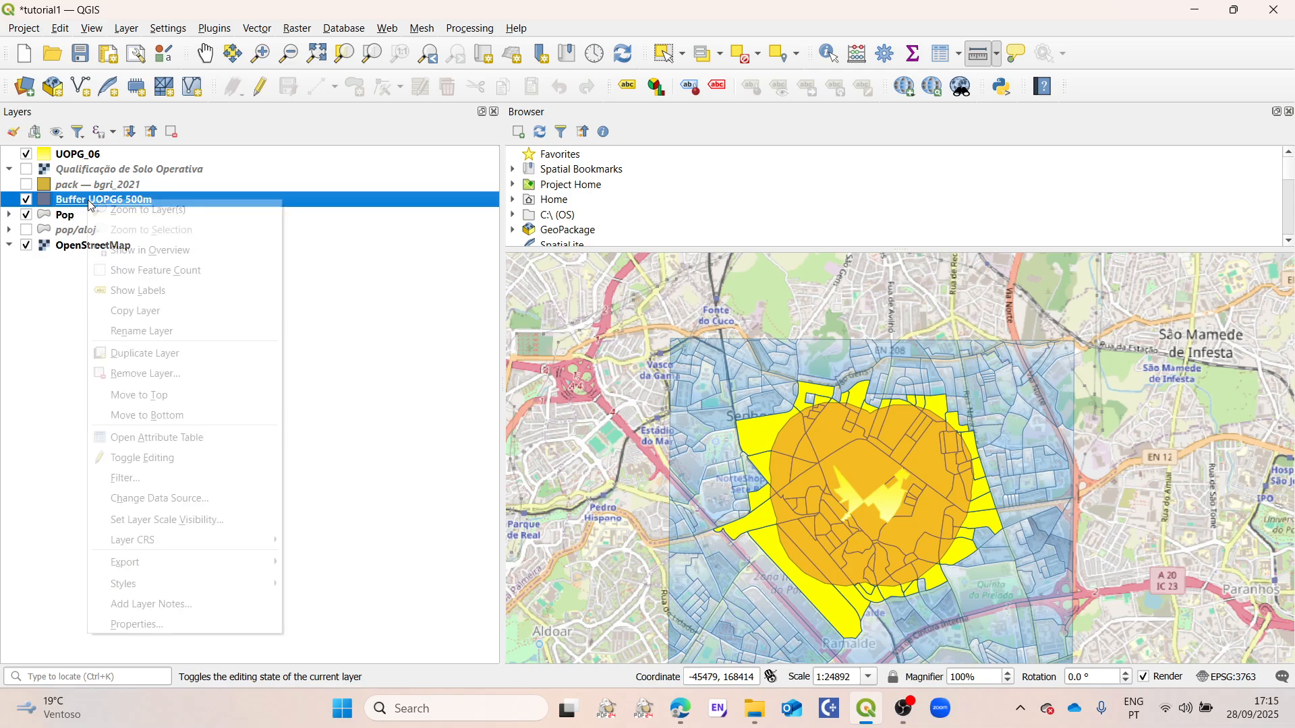
pyautogui.click(179, 624)
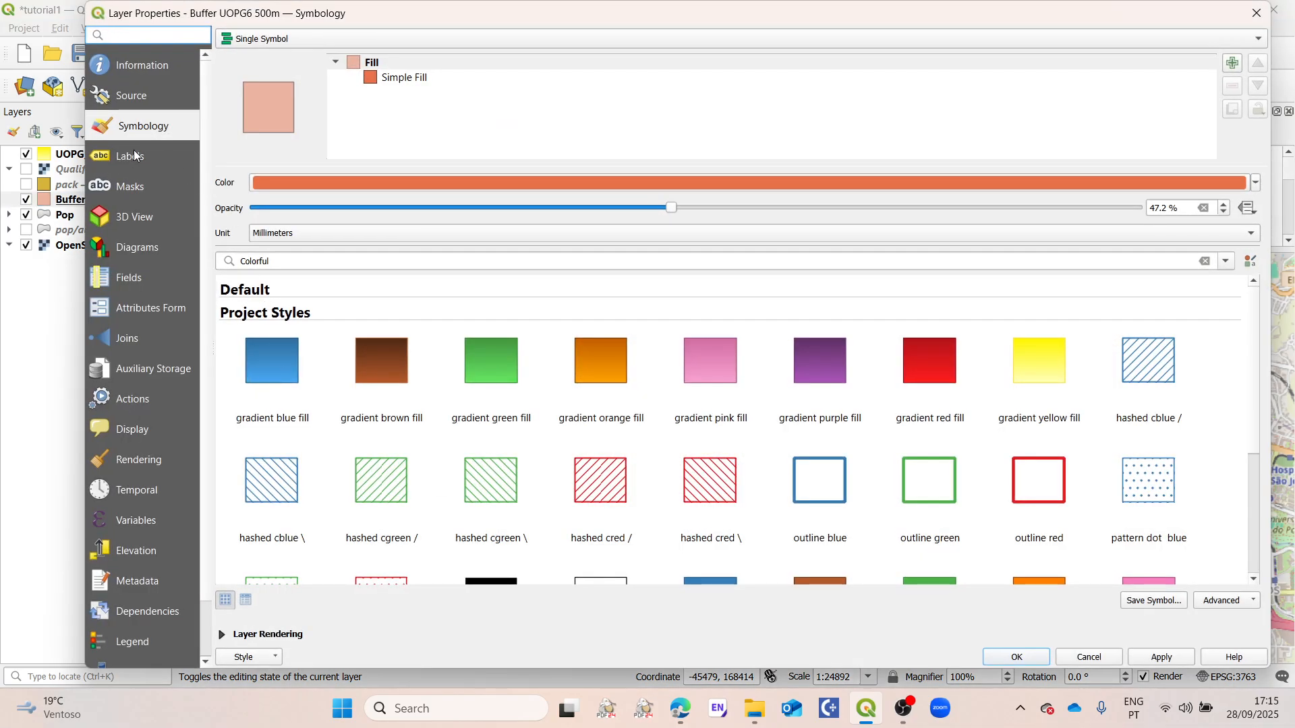
pyautogui.click(131, 157)
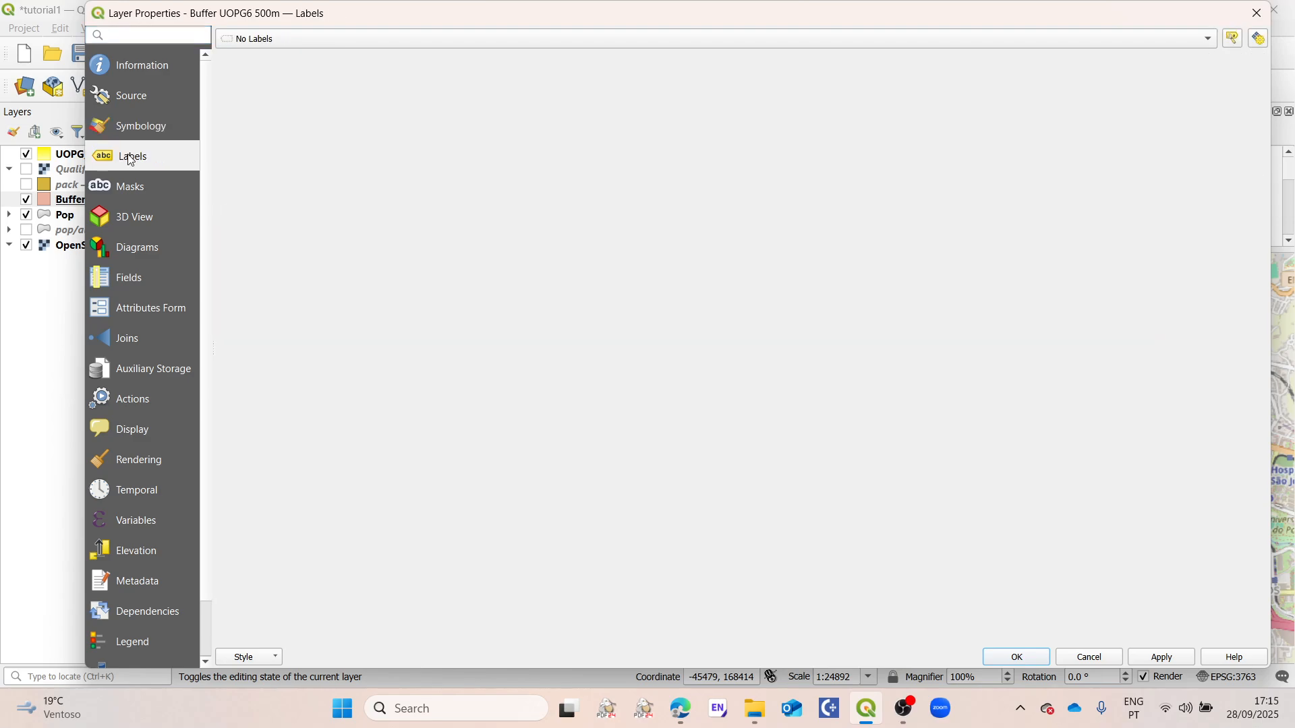
pyautogui.click(270, 40)
pyautogui.click(292, 55)
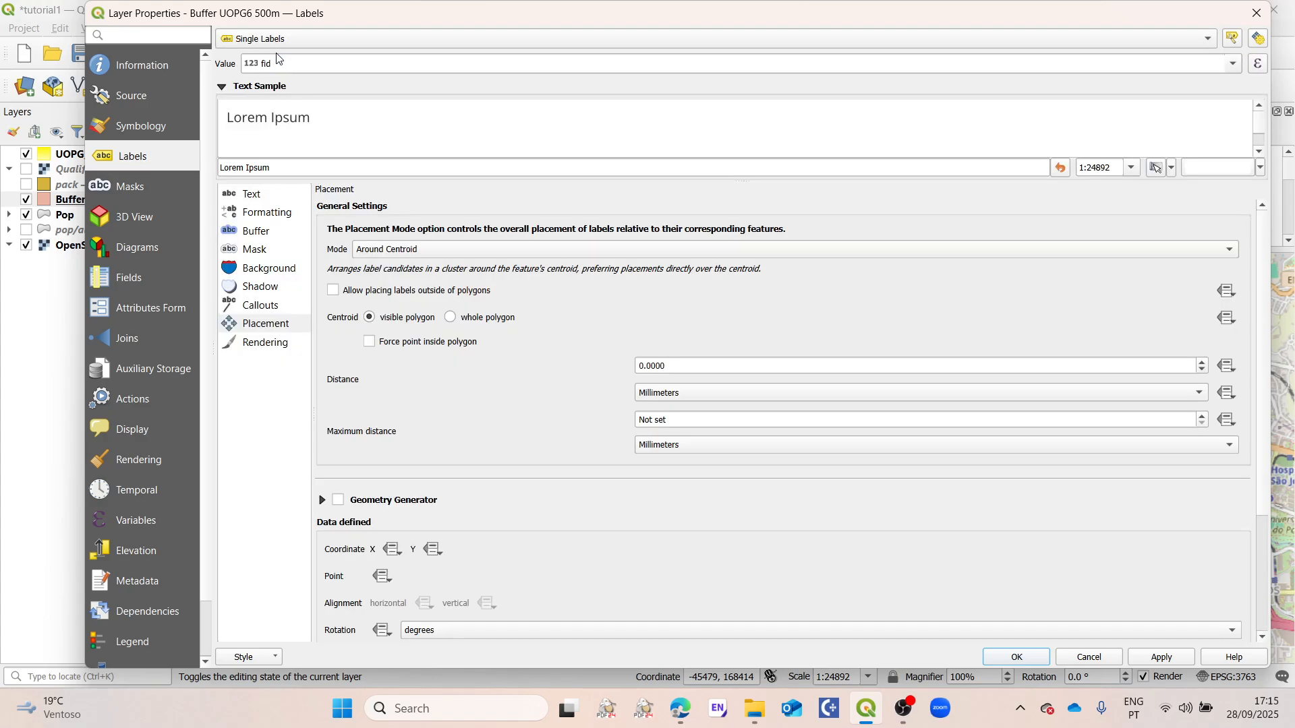
pyautogui.click(1235, 64)
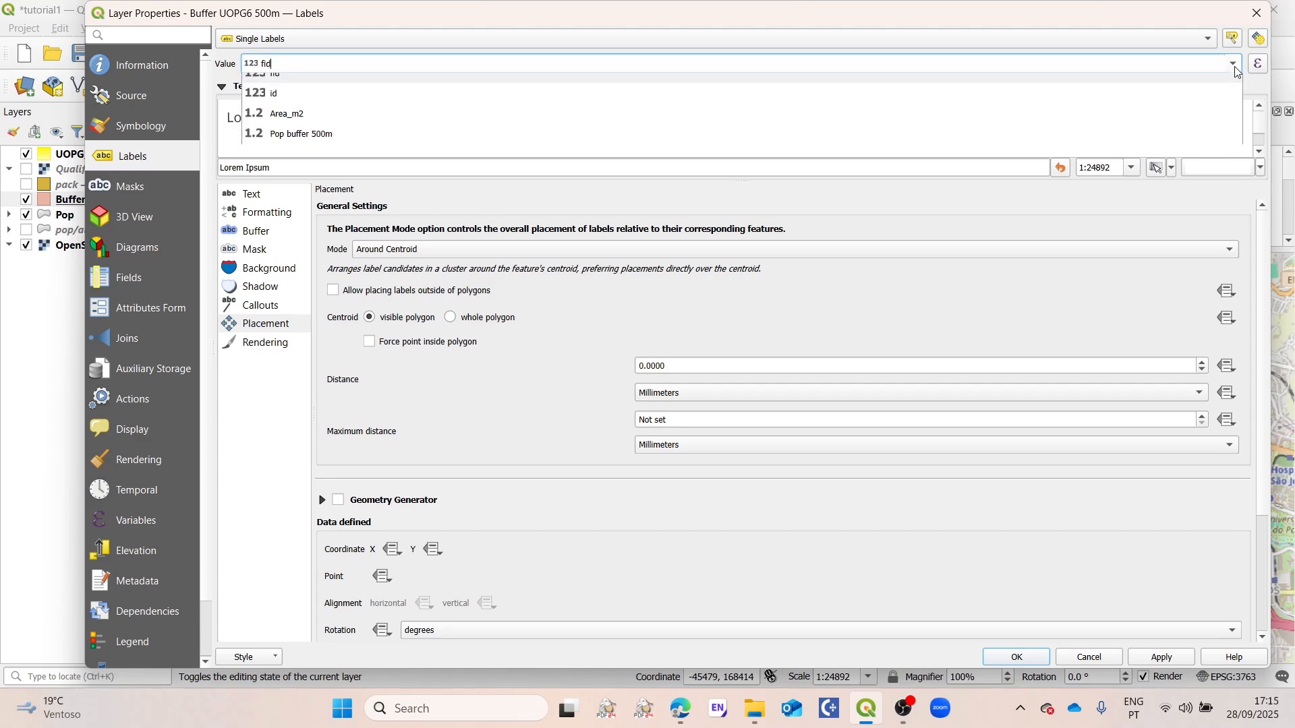
pyautogui.click(300, 146)
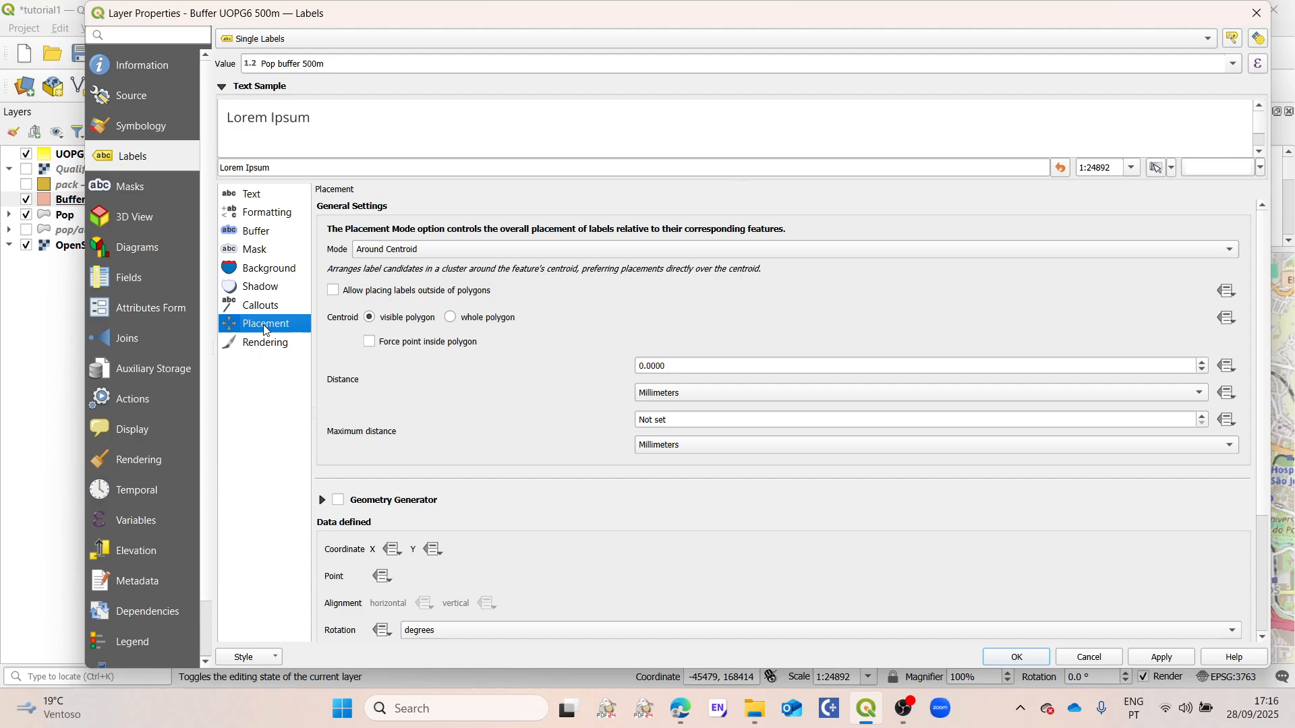
pyautogui.click(261, 217)
pyautogui.click(262, 273)
pyautogui.click(264, 253)
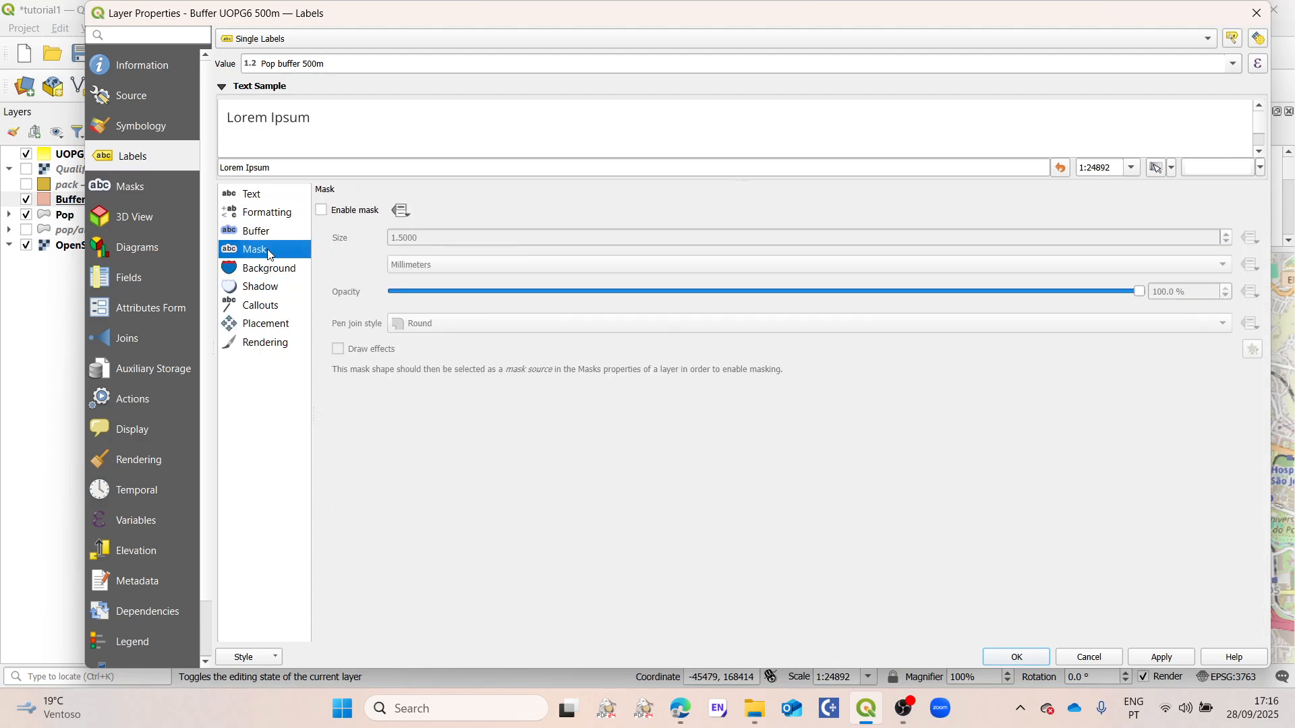
pyautogui.click(270, 216)
pyautogui.click(258, 197)
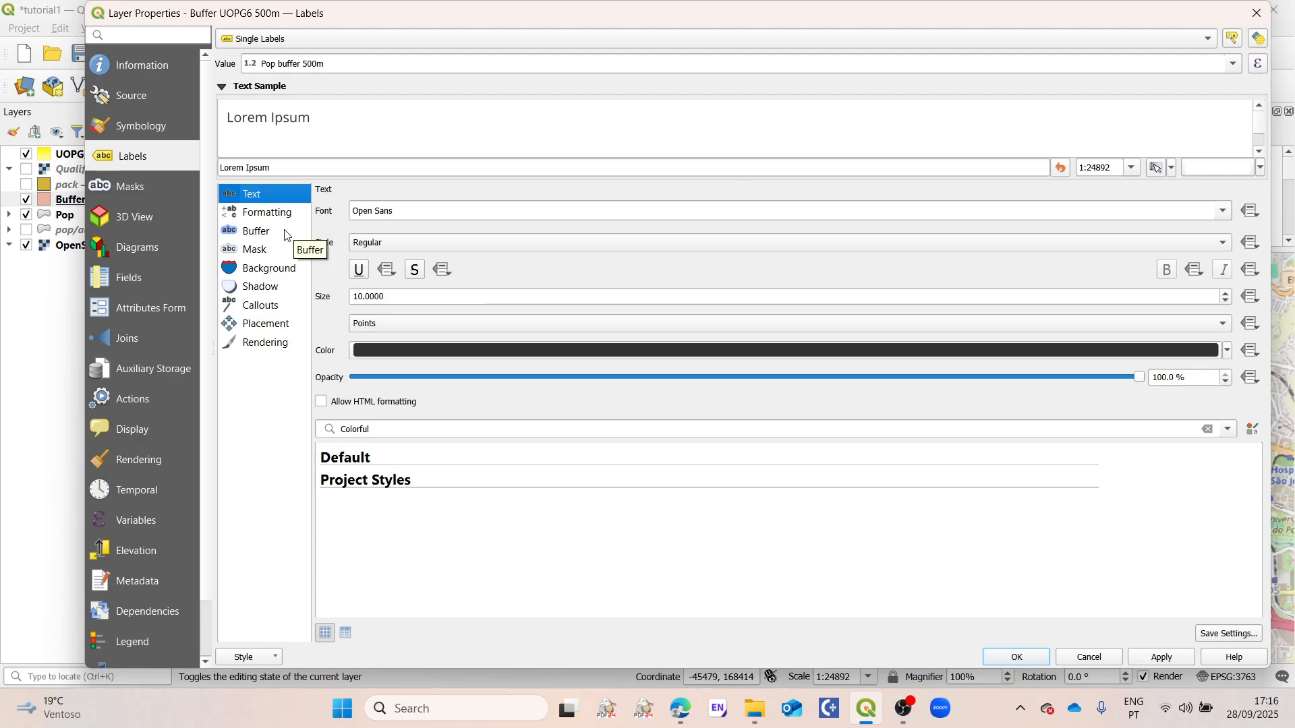
# Step: Set the buffer label placement mode to Using Perimeter and accept the layer properties
pyautogui.click(265, 325)
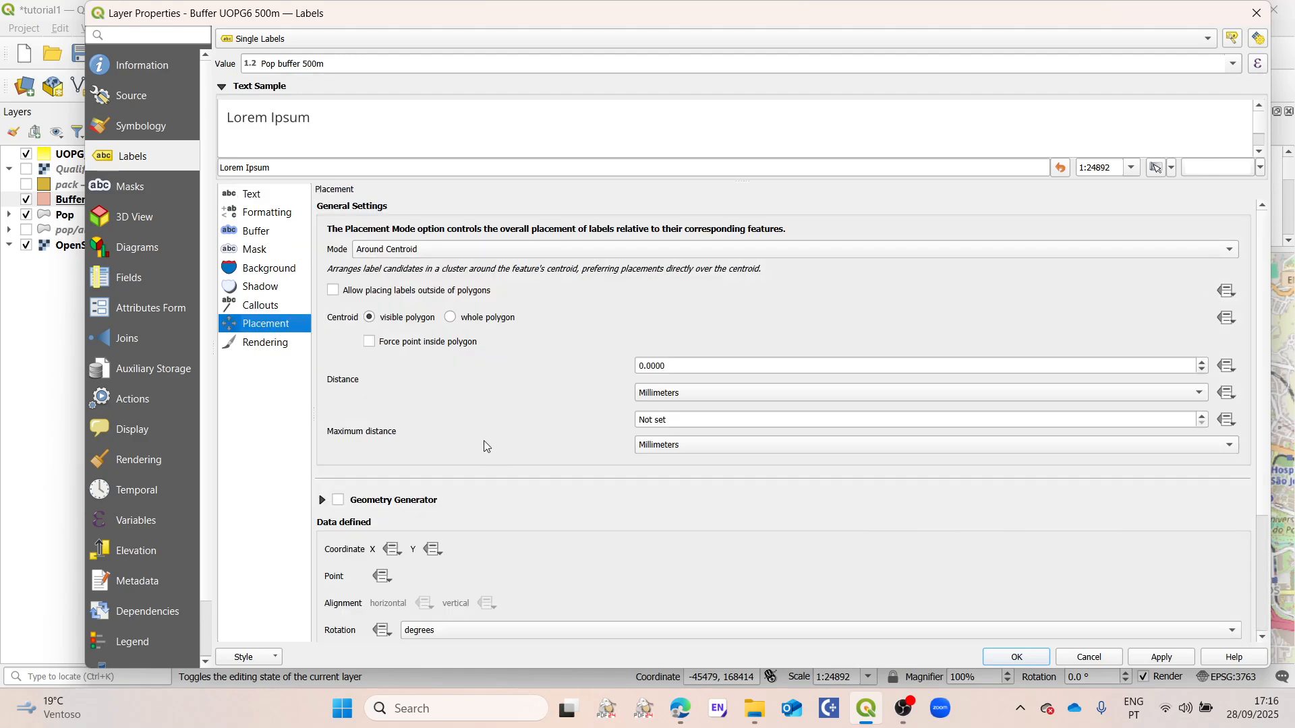
pyautogui.click(390, 256)
pyautogui.click(397, 298)
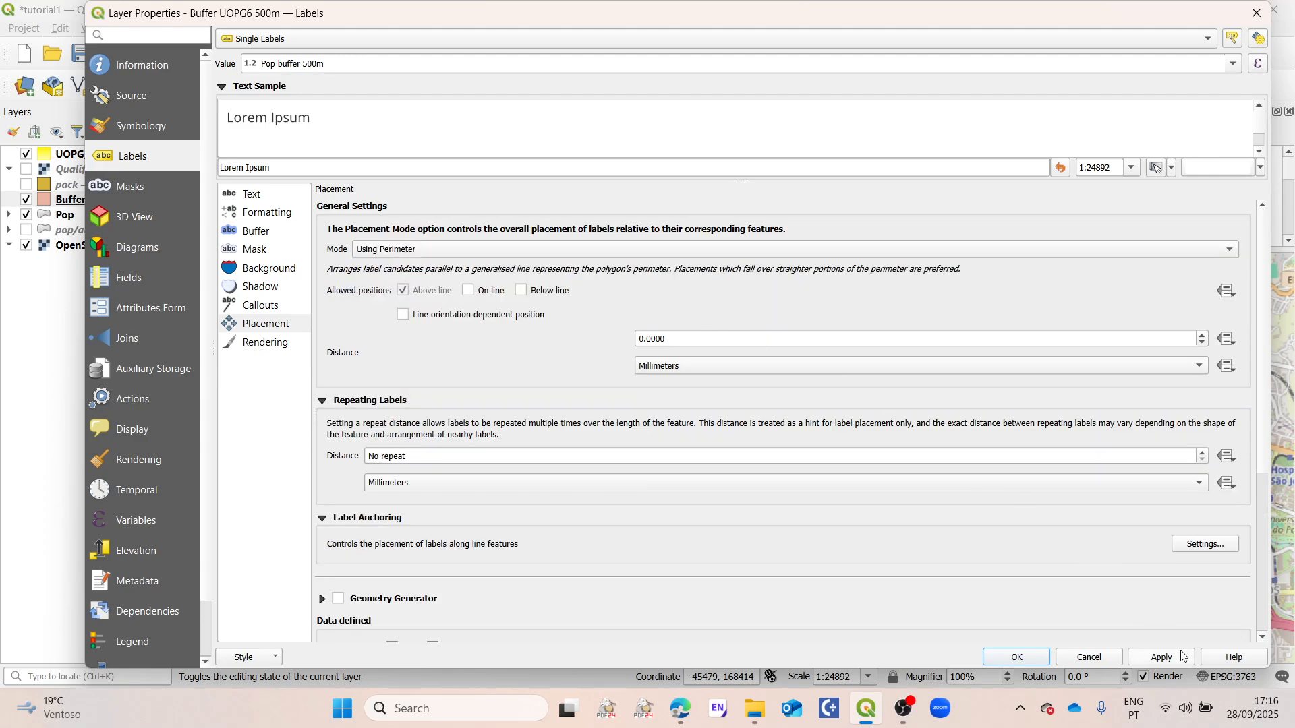
pyautogui.click(1017, 659)
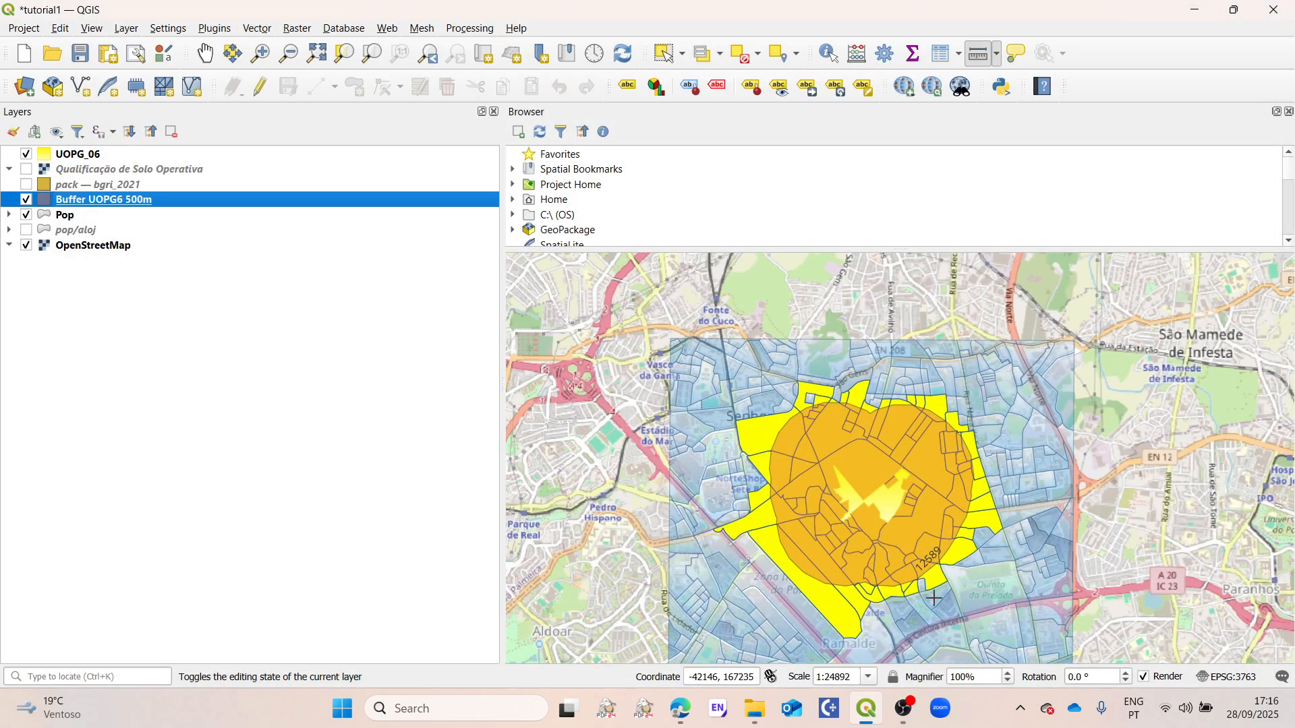
# Step: Hide the Pop layer so the labelled buffer lies directly over OpenStreetMap, and save the project
pyautogui.scroll(1, 937, 598)
pyautogui.scroll(-1, 867, 564)
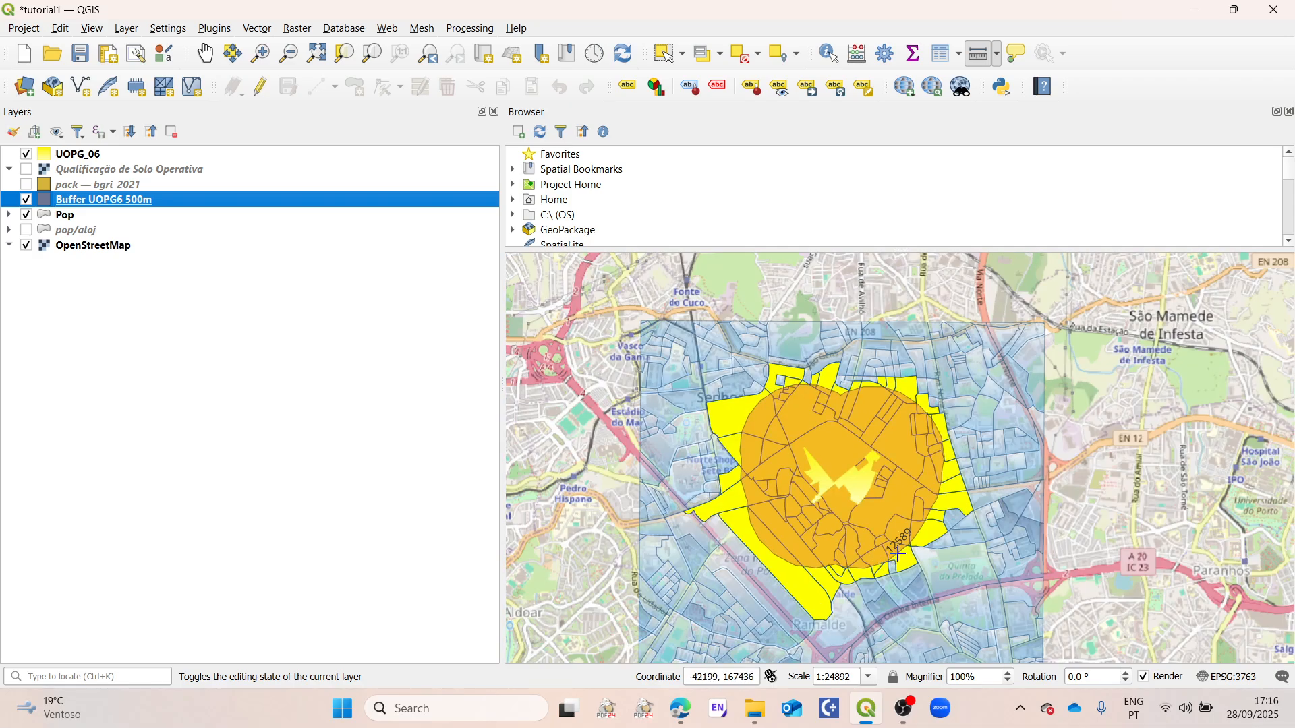
pyautogui.scroll(-1, 909, 567)
pyautogui.scroll(2, 911, 567)
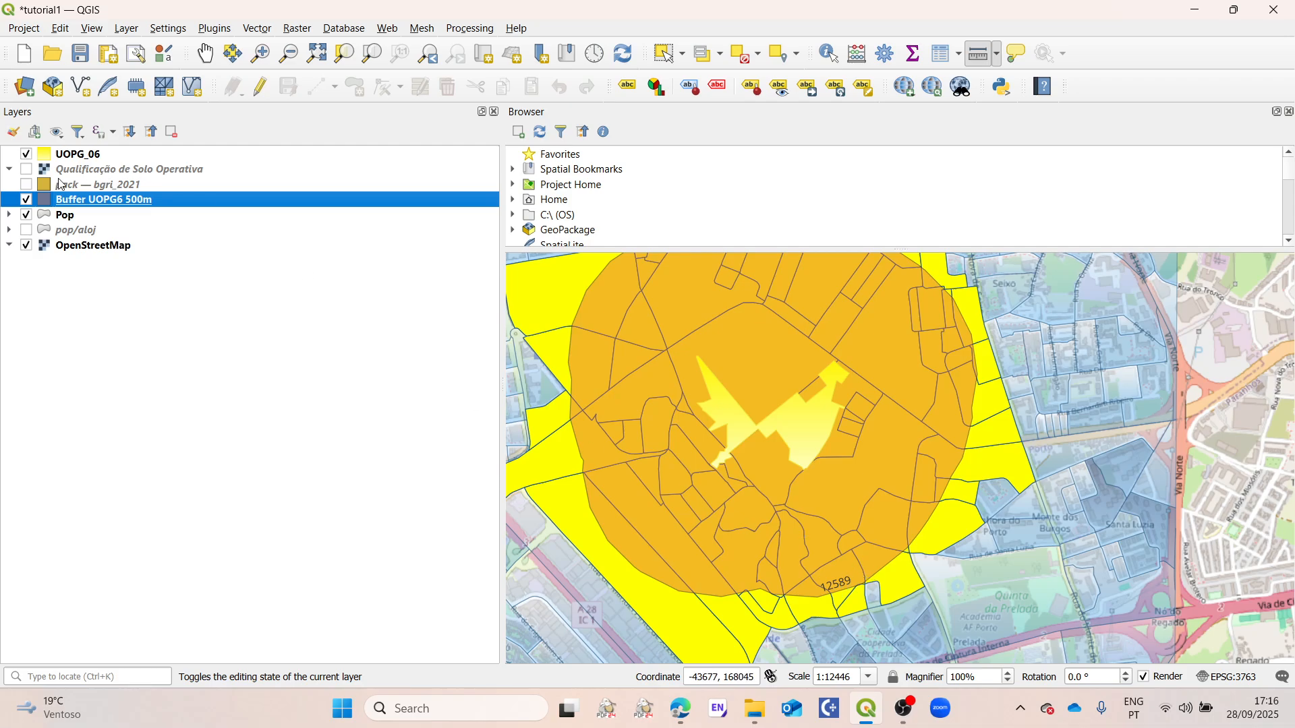
pyautogui.click(26, 215)
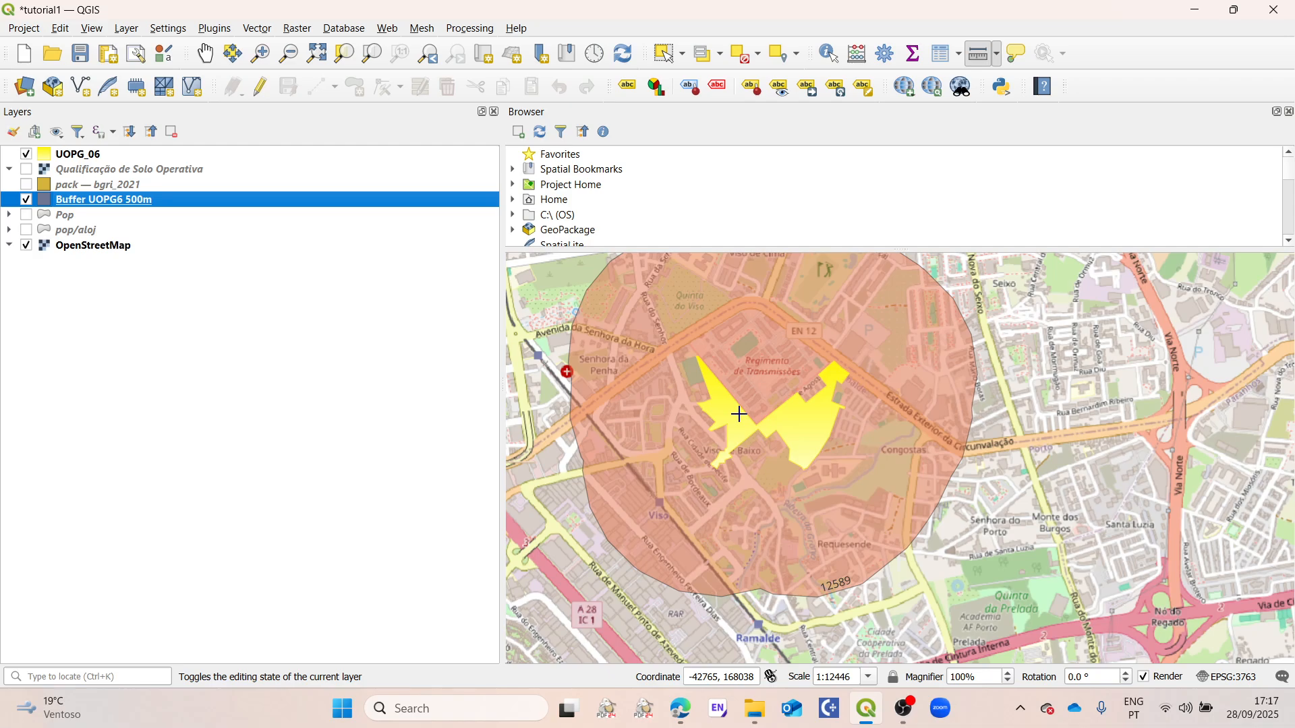
pyautogui.hotkey('ctrl', 's')
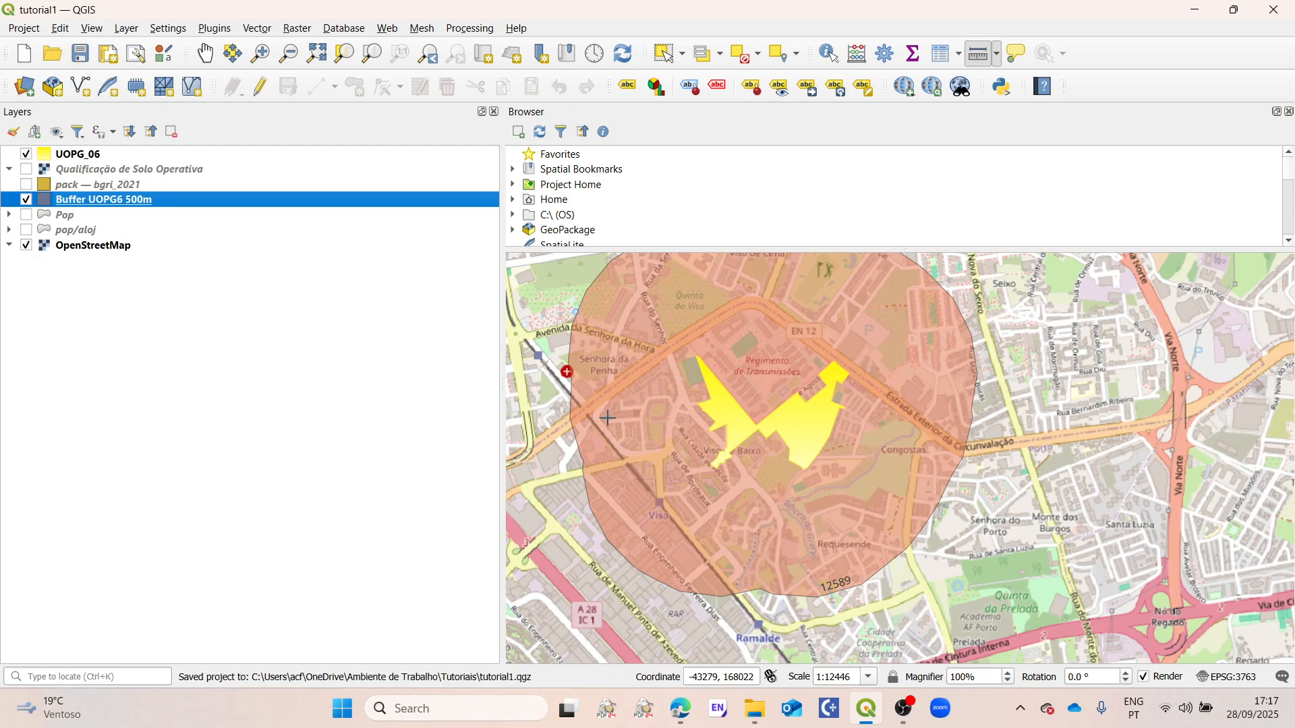